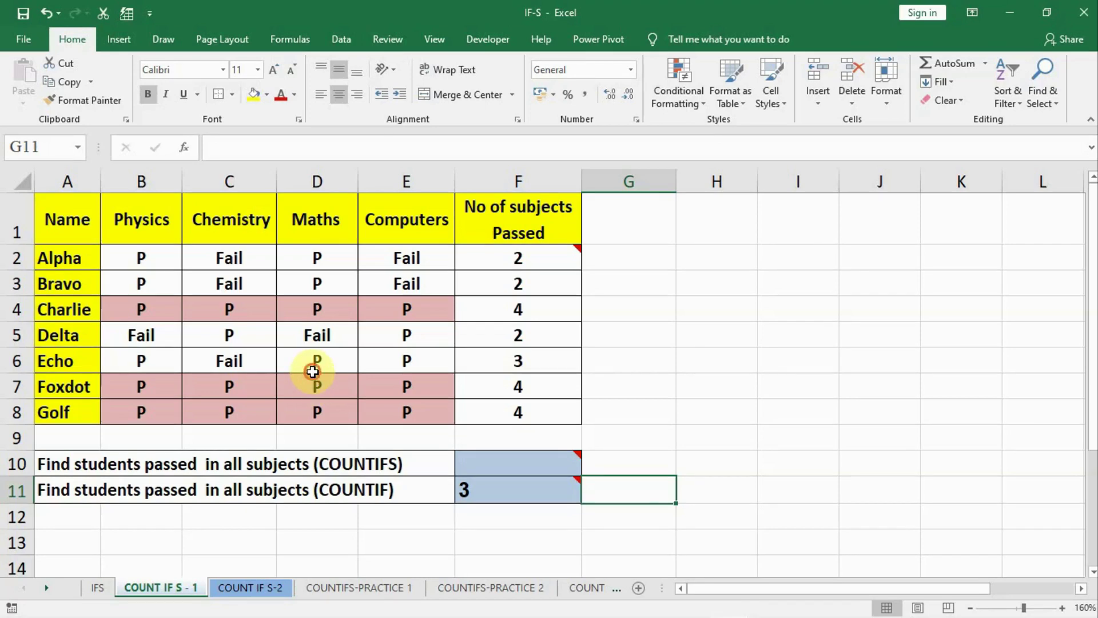
# Step: Examine rows 4, 7 and 8, the students who passed every subject, by selecting them together
pyautogui.click(314, 370)
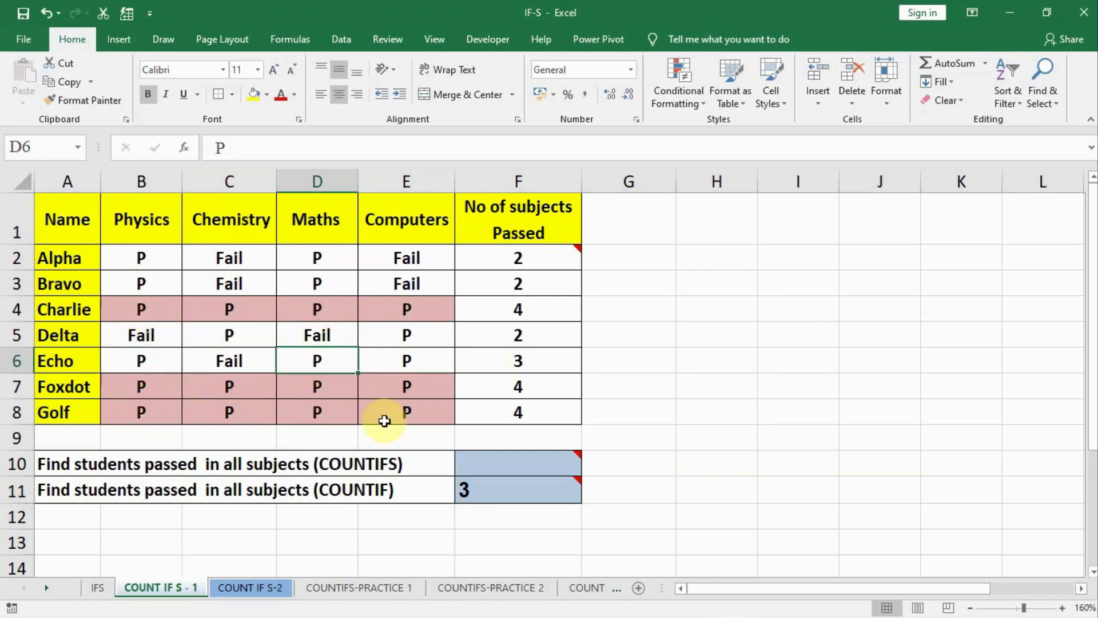
pyautogui.click(16, 308)
pyautogui.keyDown('ctrl'); pyautogui.click(16, 386); pyautogui.keyUp('ctrl')
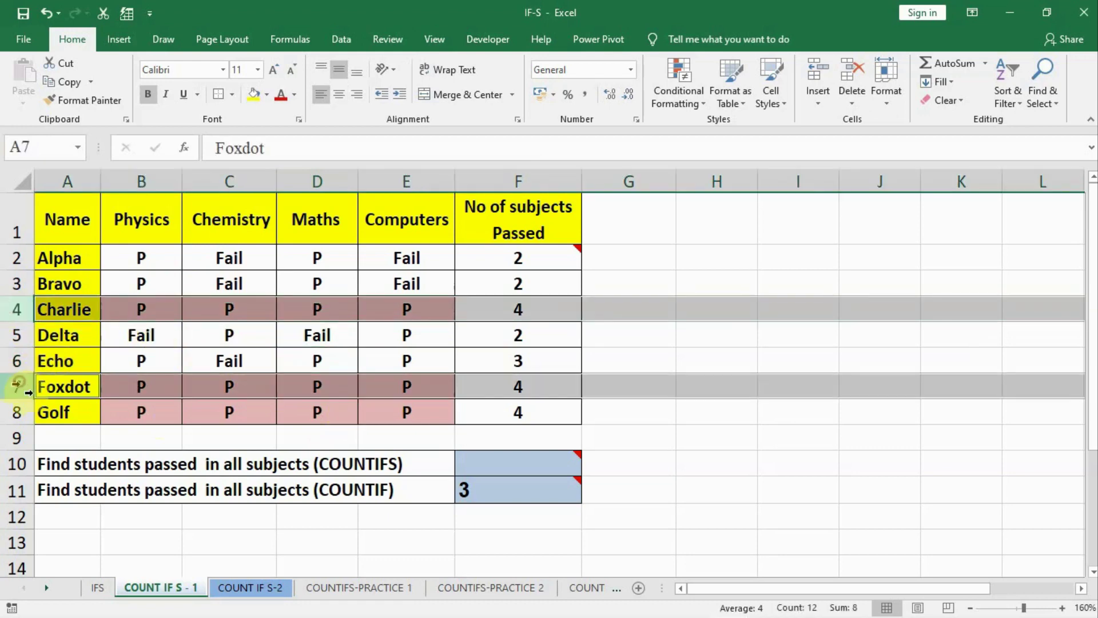
pyautogui.keyDown('ctrl'); pyautogui.click(16, 412); pyautogui.keyUp('ctrl')
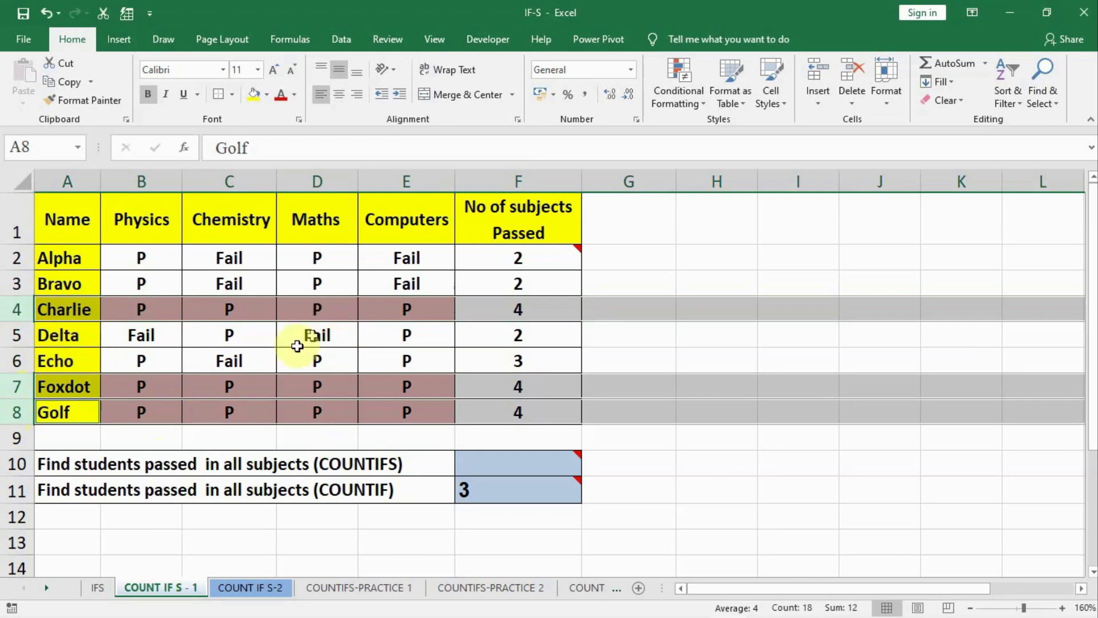
pyautogui.click(255, 384)
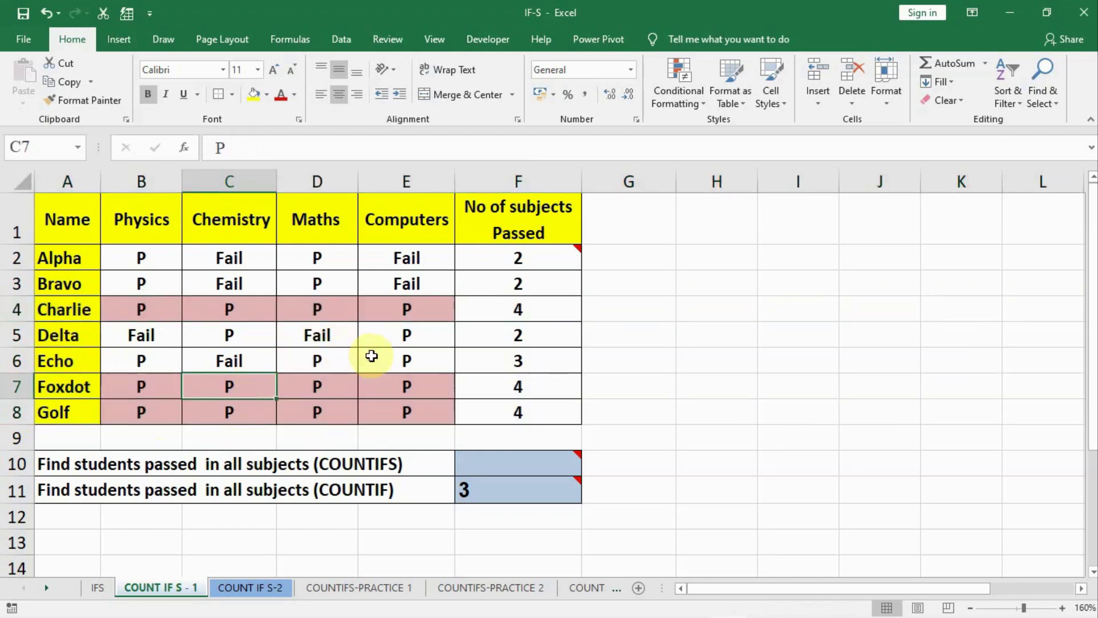
pyautogui.click(629, 315)
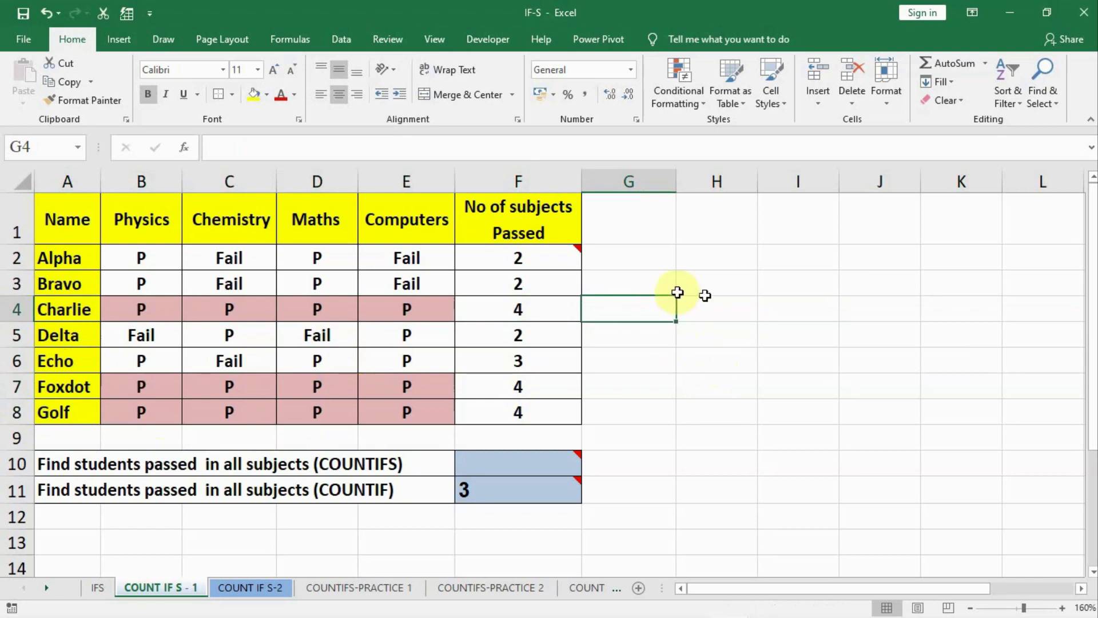
# Step: Enter a COUNTIF formula in F2 that counts the cells equal to "P" in B2:E2
pyautogui.click(561, 258)
pyautogui.write('=')
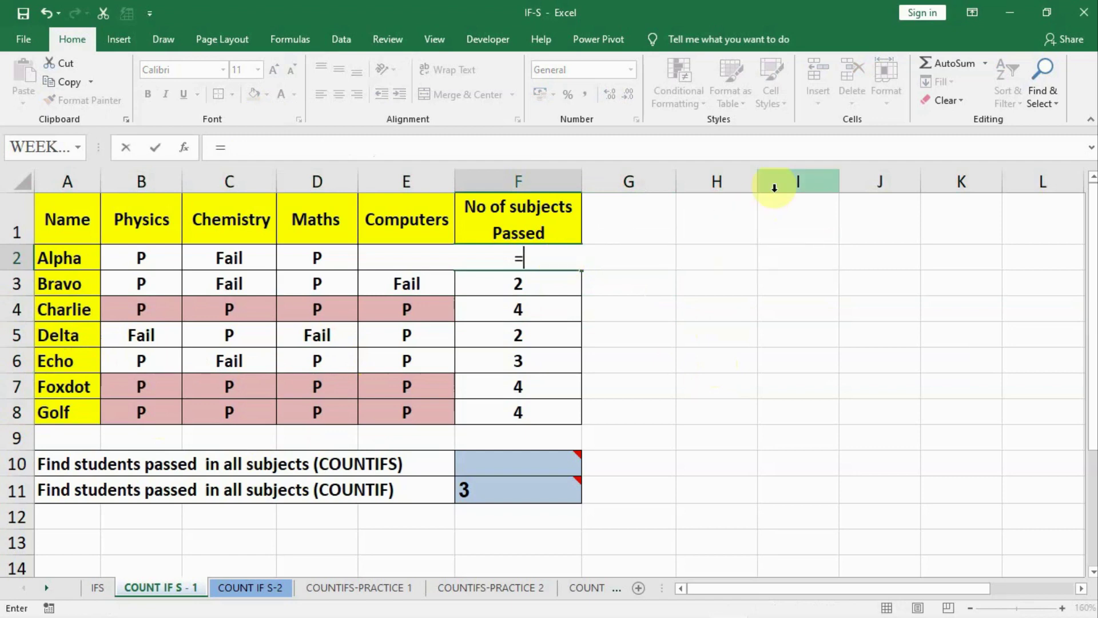
pyautogui.write('count')
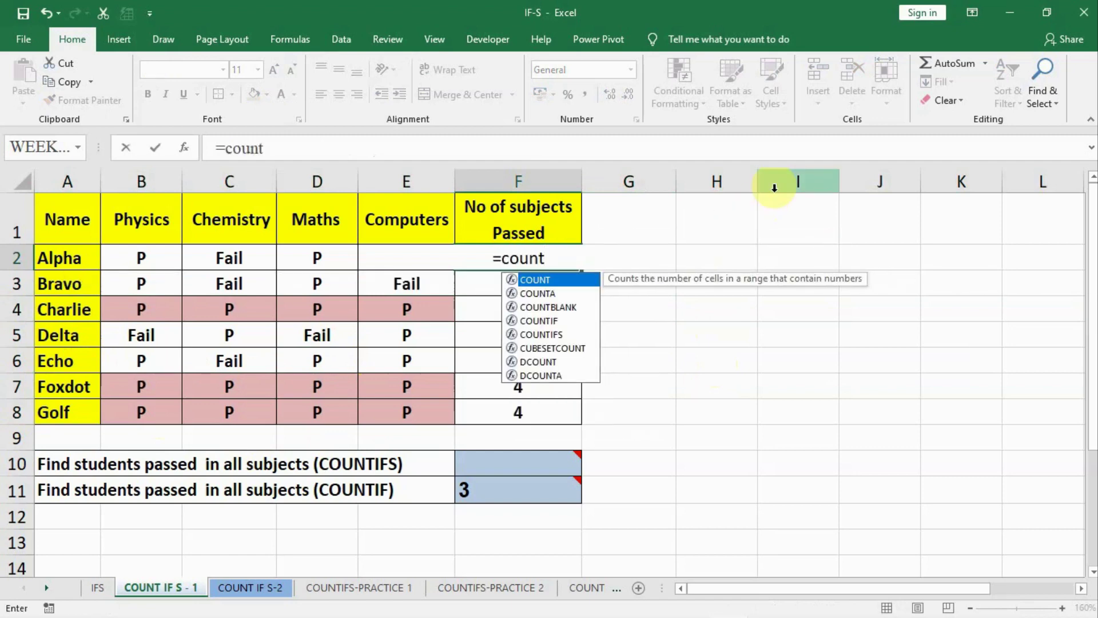
pyautogui.write('if(')
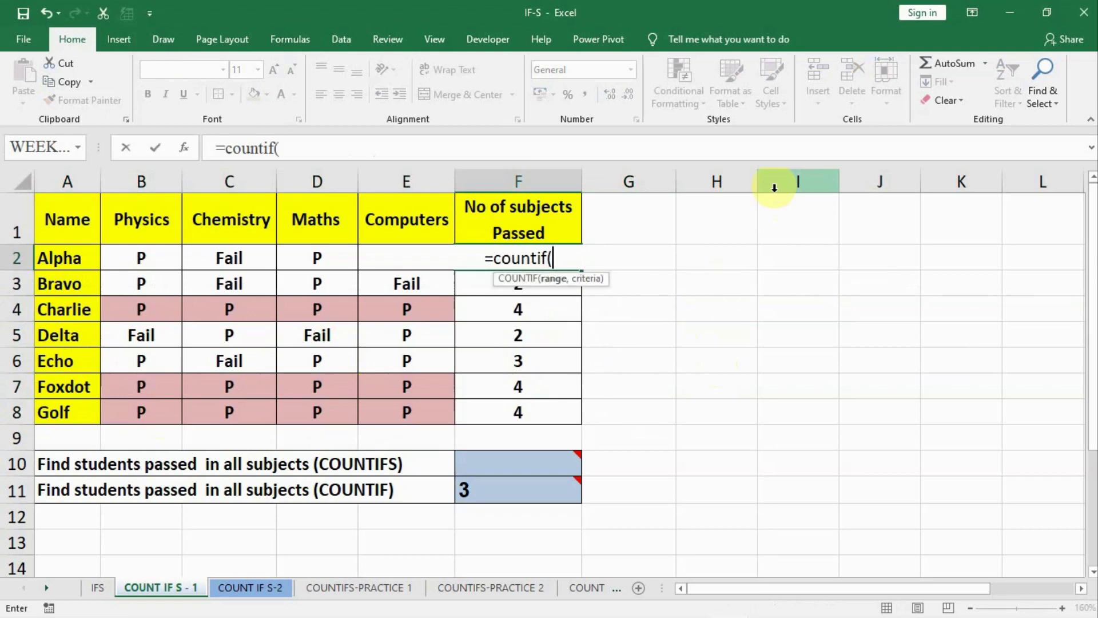
pyautogui.click(137, 255)
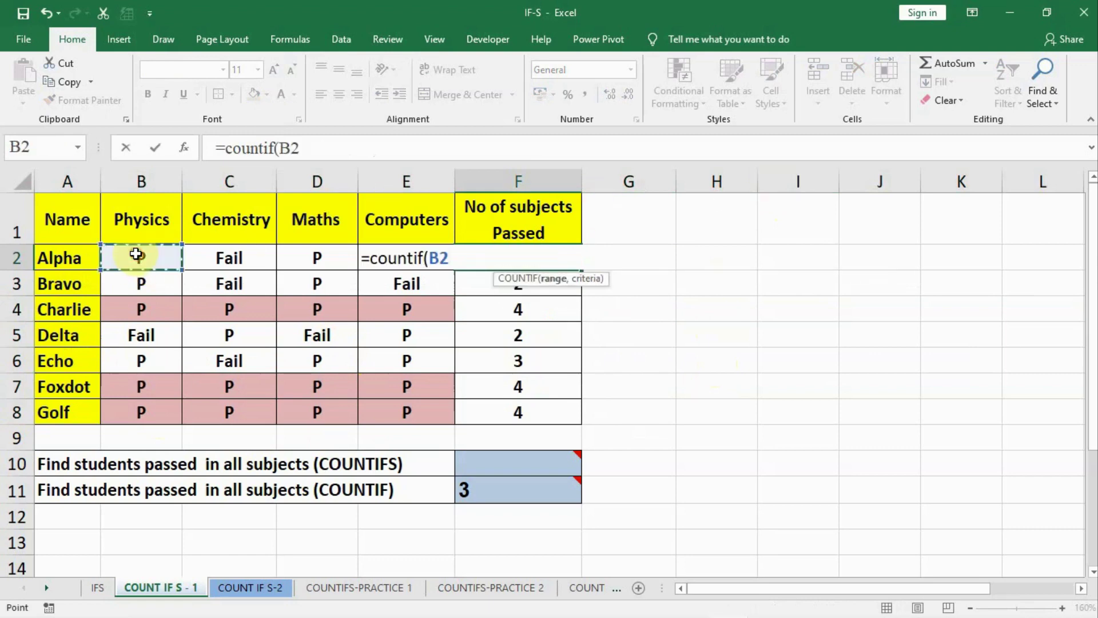
pyautogui.hotkey('shift', 'Right')
pyautogui.hotkey('shift', 'Right')
pyautogui.hotkey('shift', 'Right')
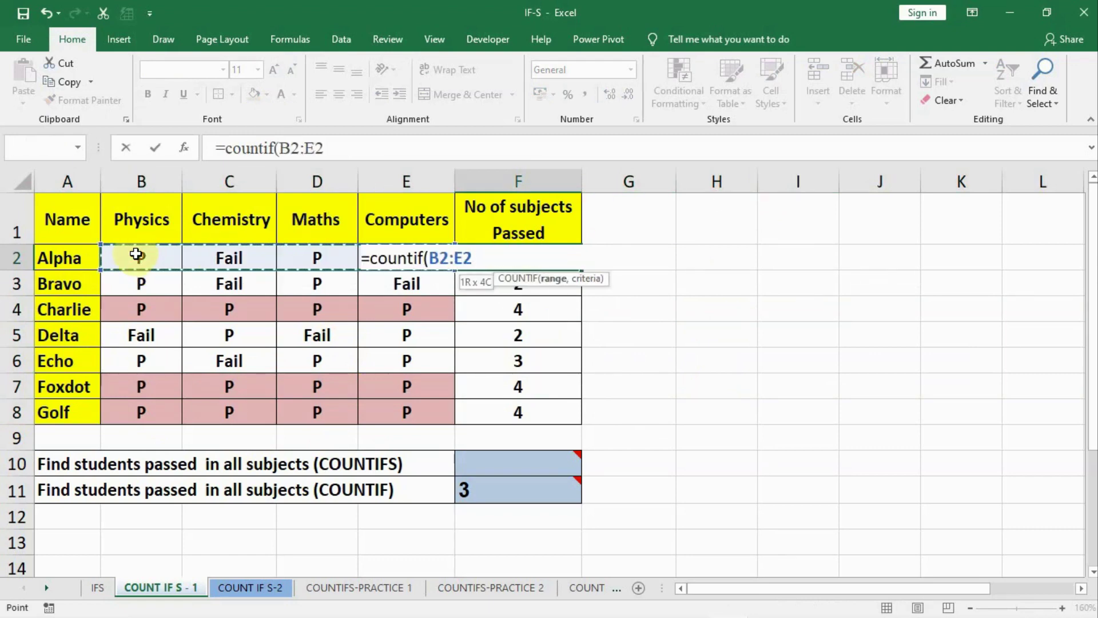
pyautogui.write(',"P')
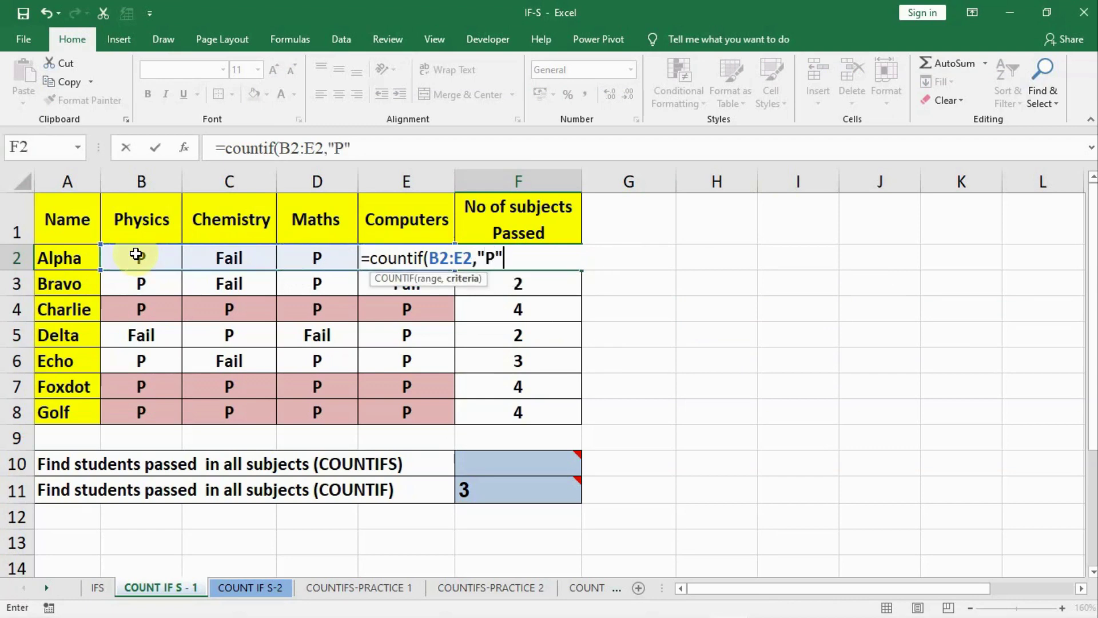
pyautogui.press('Return')
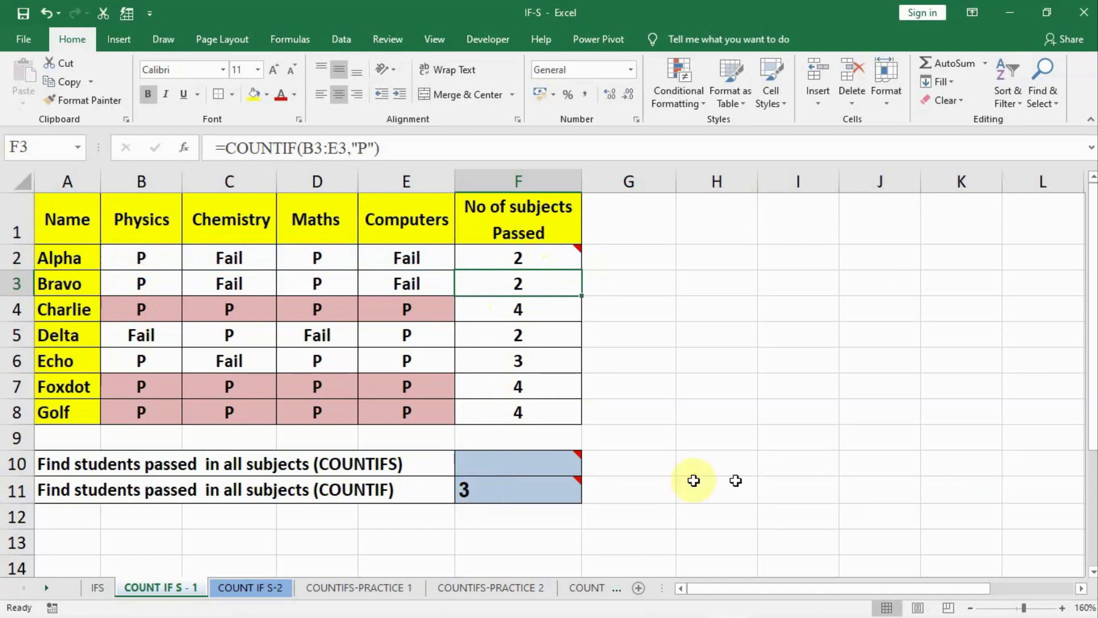
# Step: Enter =COUNTIF(F2:F8,4) in F11 to count the students who passed all four subjects
pyautogui.click(486, 492)
pyautogui.doubleClick(486, 492)
pyautogui.press('Escape')
pyautogui.write('=')
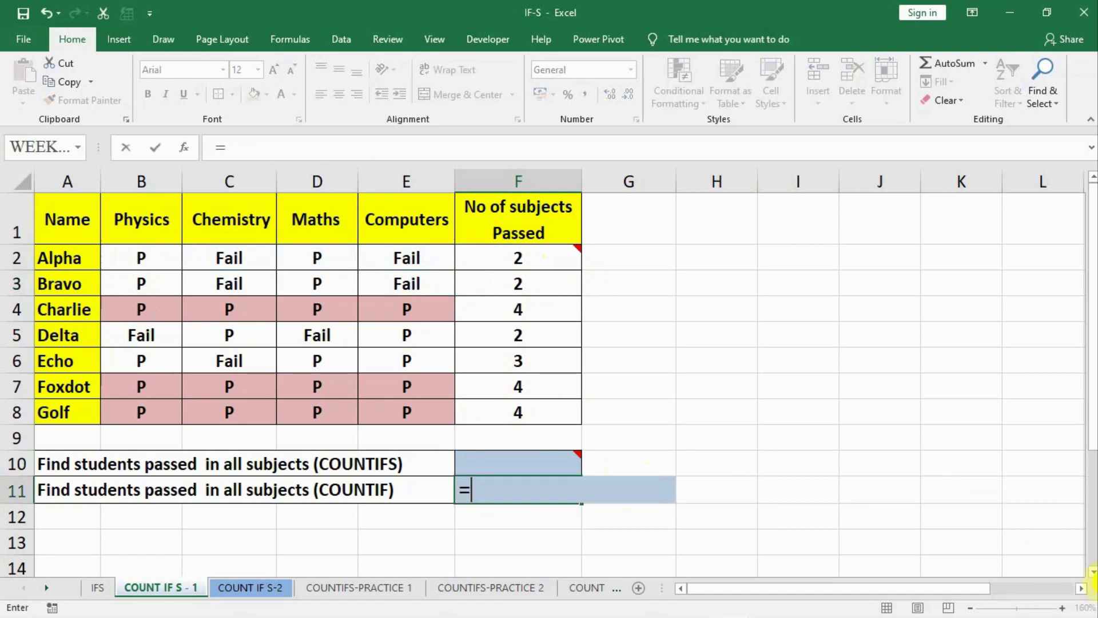
pyautogui.write('countif(')
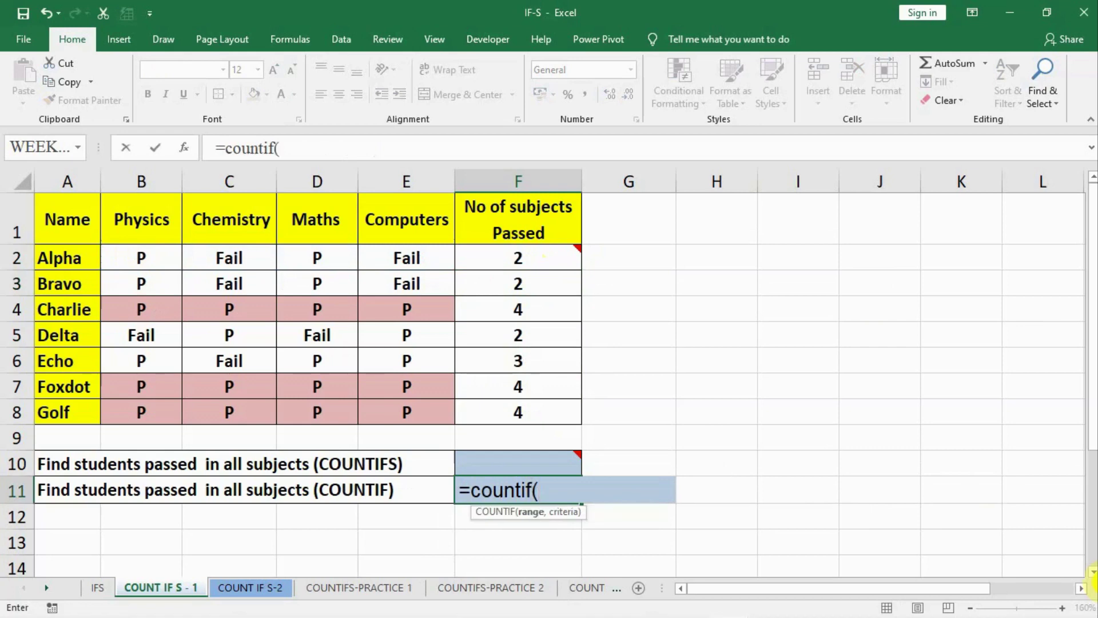
pyautogui.moveTo(493, 255); pyautogui.dragTo(496, 411)
pyautogui.write(',')
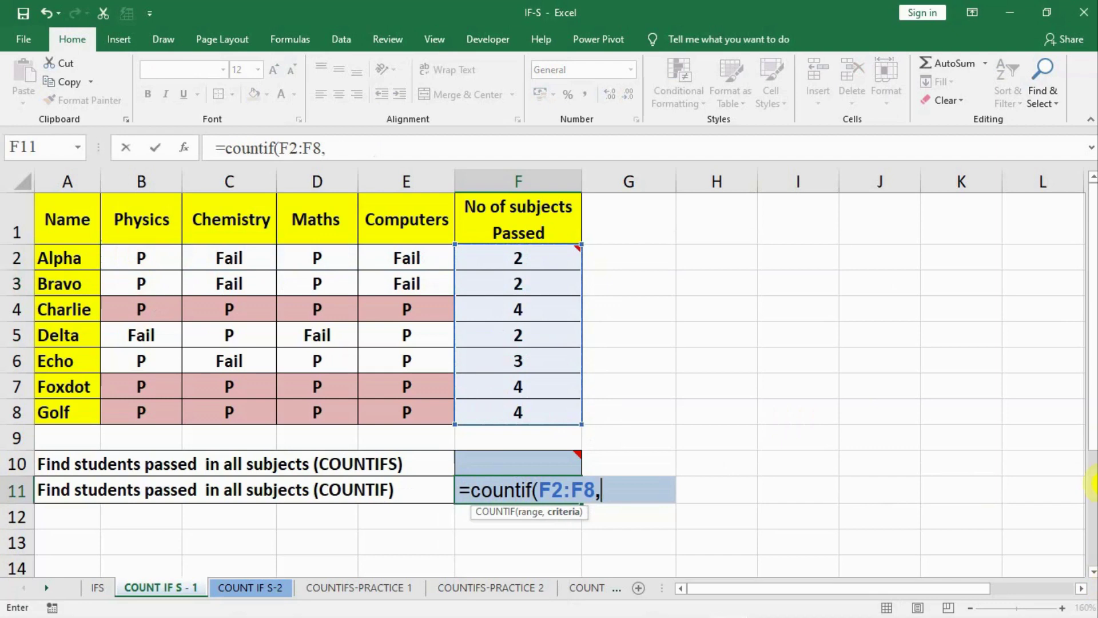
pyautogui.write('4)')
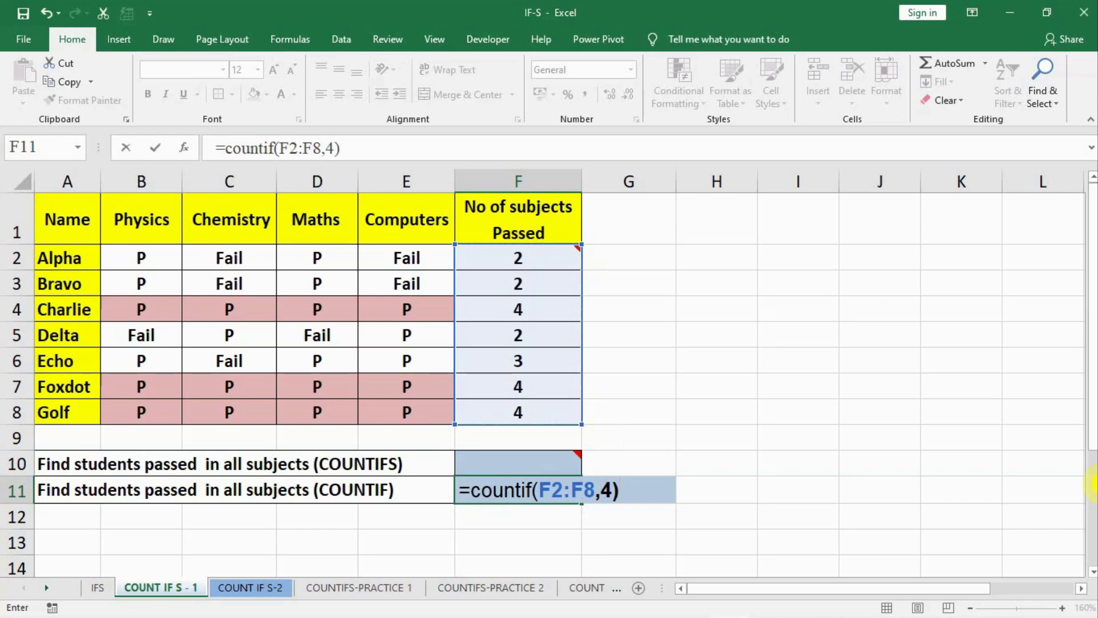
pyautogui.press('Return')
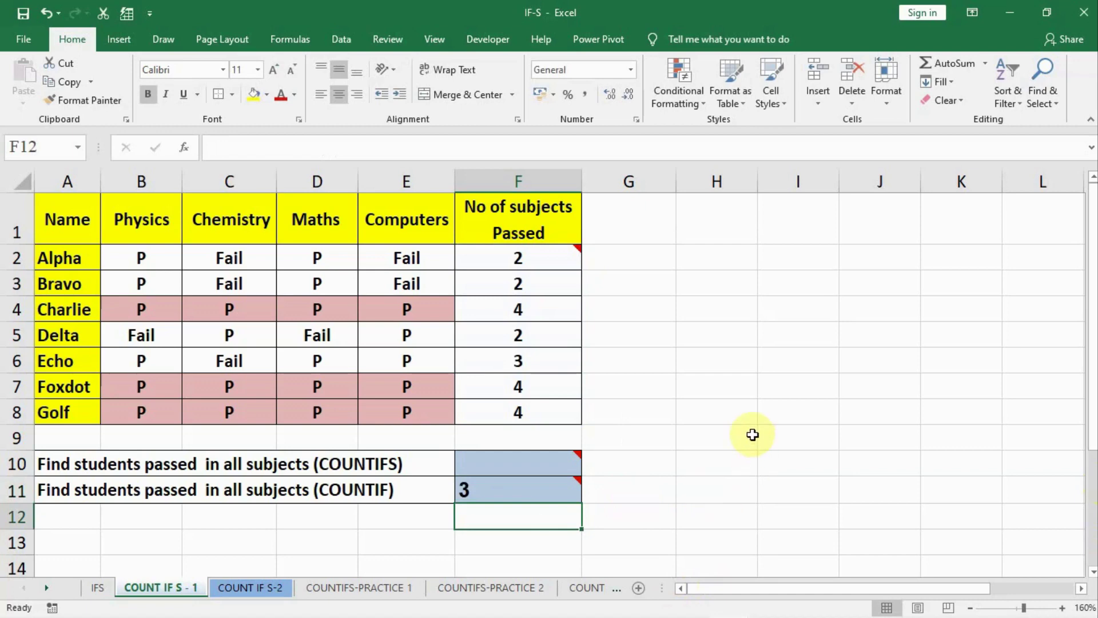
# Step: Start a COUNTIFS formula in F10 and open its function arguments dialog, placed clear of the subject columns
pyautogui.press('Up')
pyautogui.press('Up')
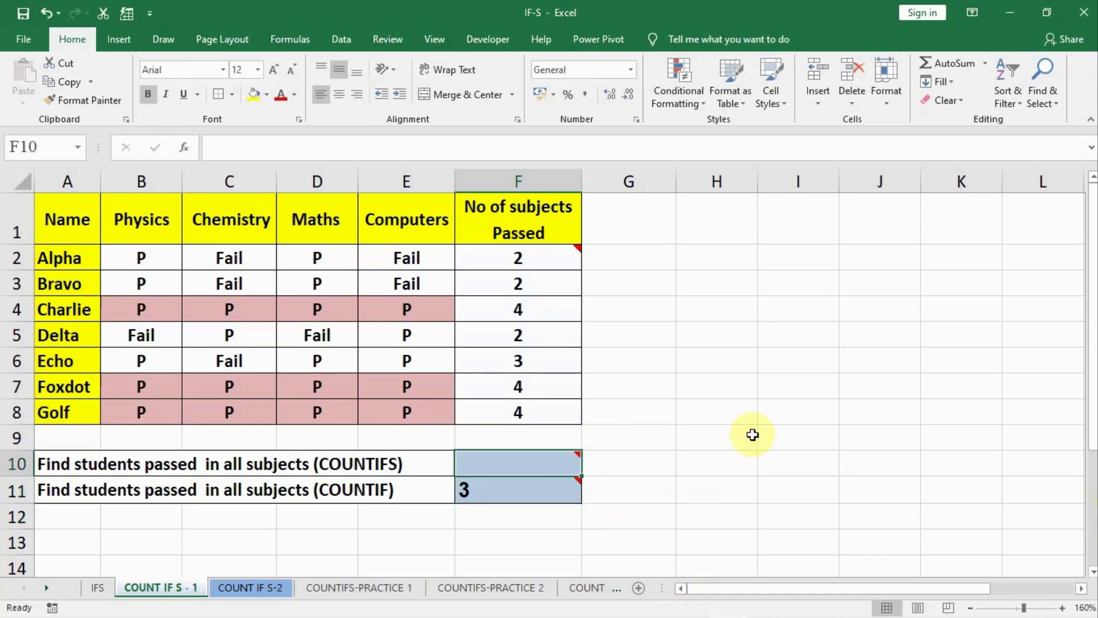
pyautogui.moveTo(512, 466)
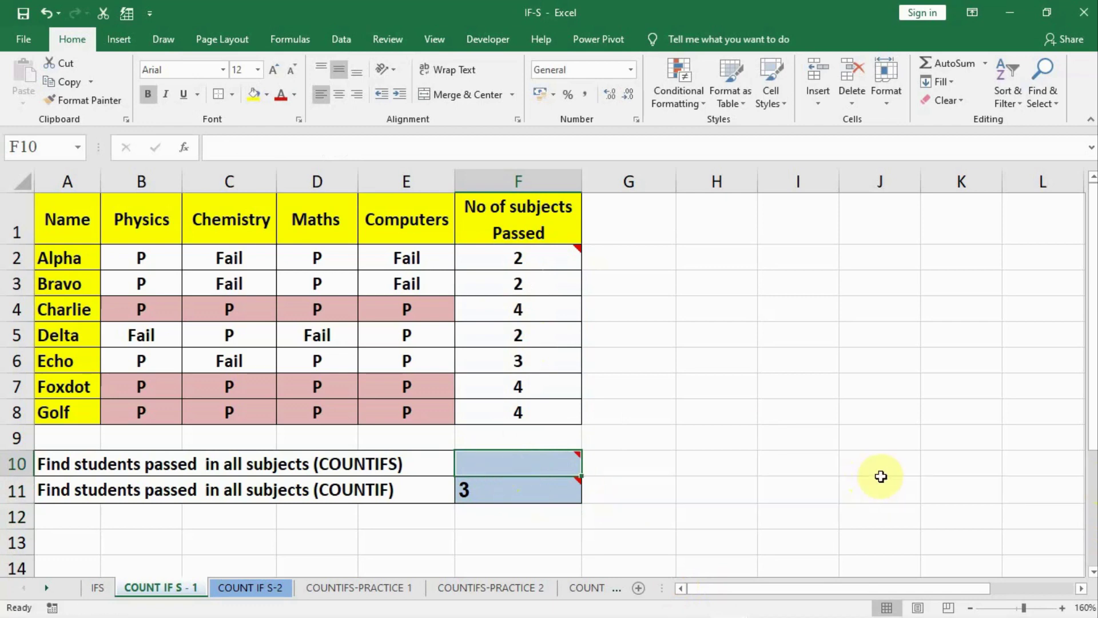
pyautogui.write('=')
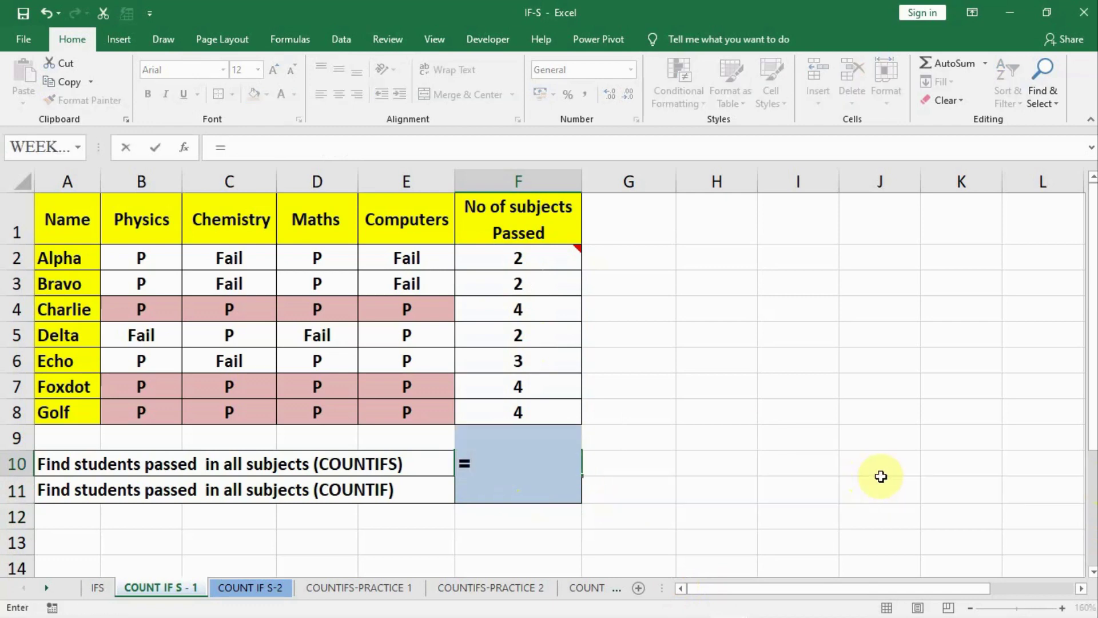
pyautogui.write('counti')
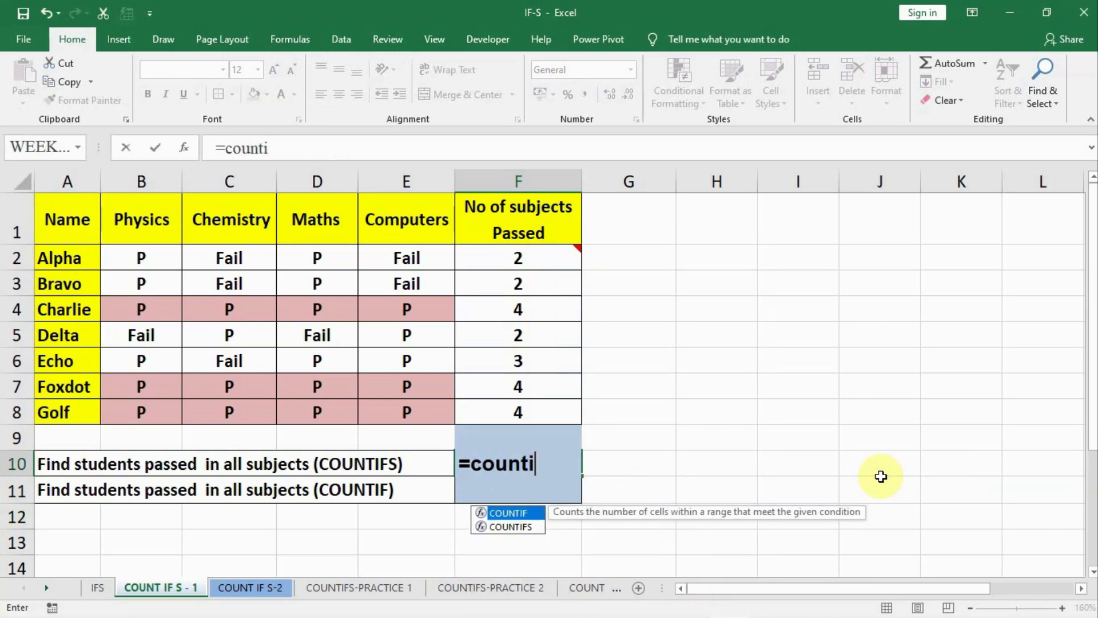
pyautogui.write('fs(')
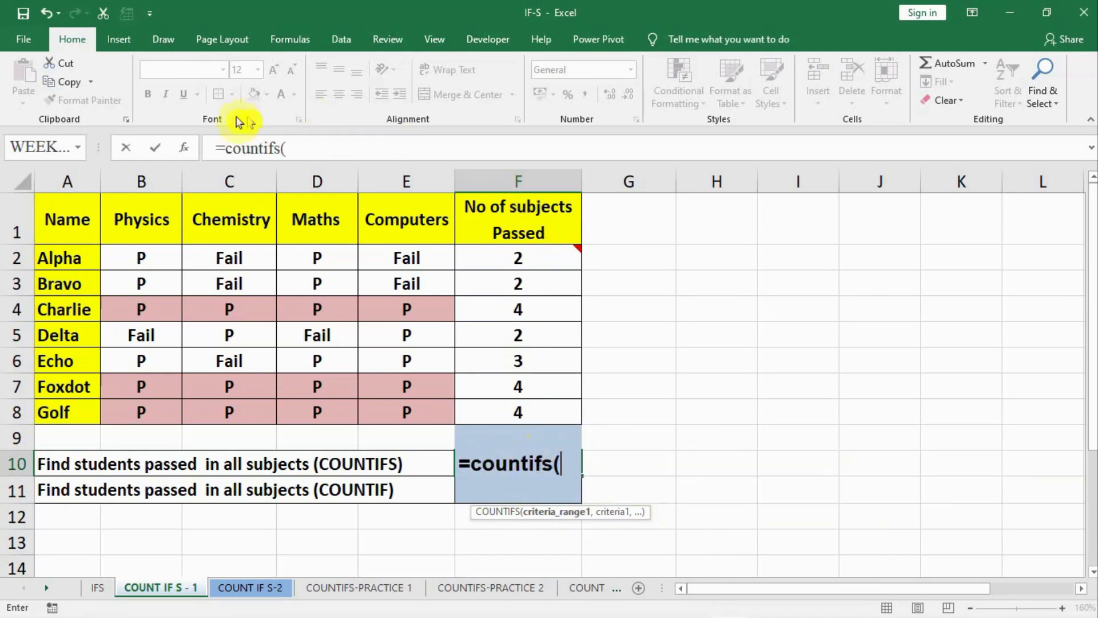
pyautogui.click(184, 147)
pyautogui.moveTo(794, 309); pyautogui.dragTo(743, 264)
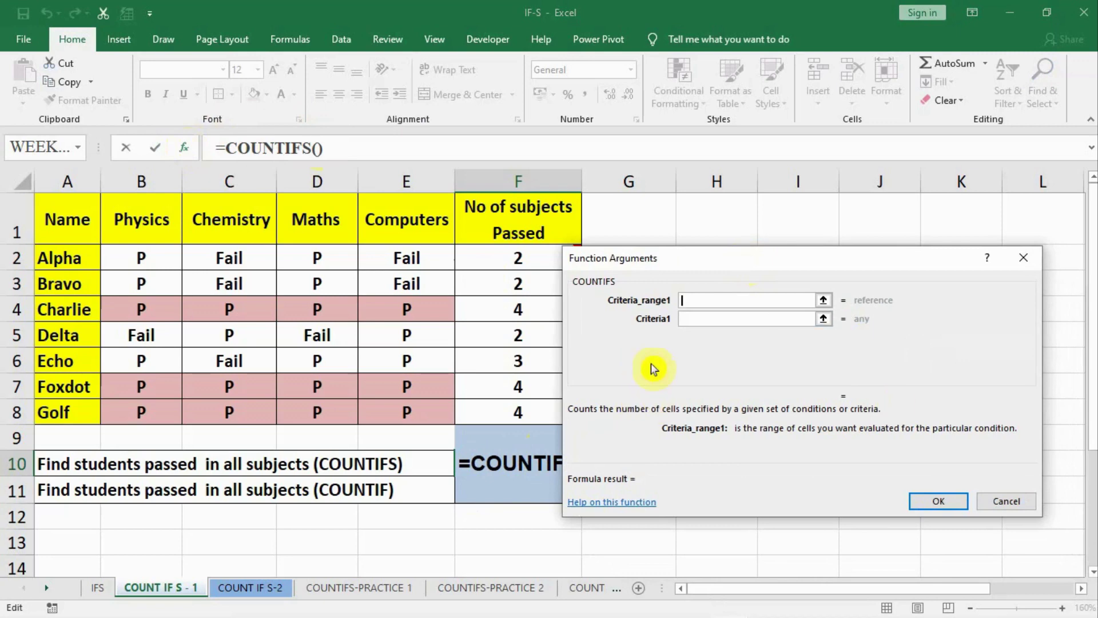
# Step: Set the first two COUNTIFS conditions to B2:B8 with "p" and C2:C8 with "p"
pyautogui.click(710, 298)
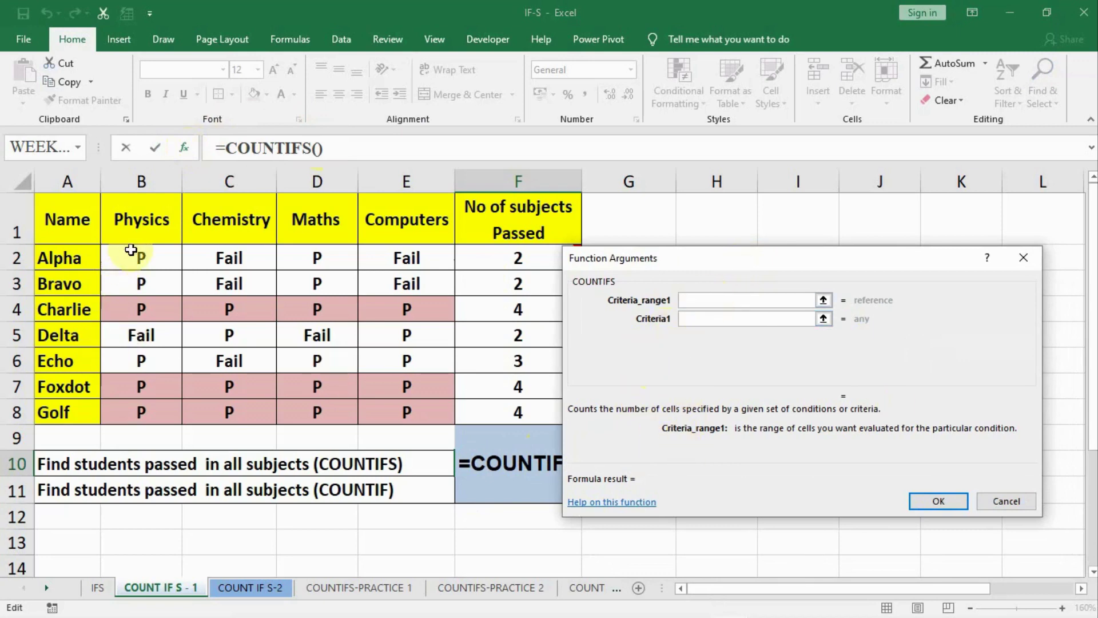
pyautogui.moveTo(131, 250); pyautogui.dragTo(132, 410)
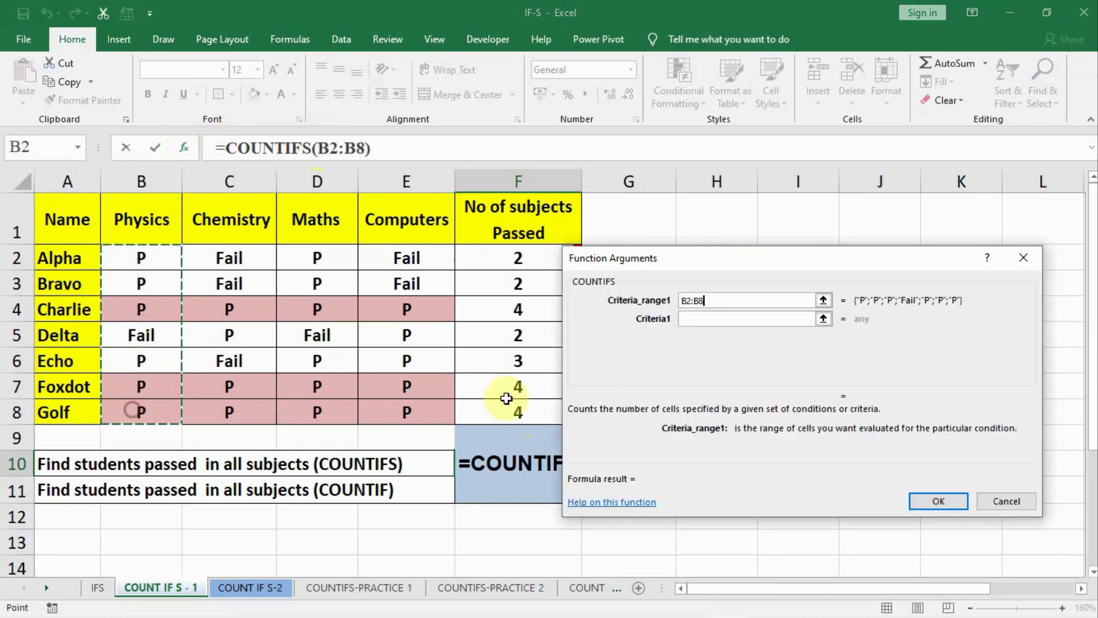
pyautogui.click(688, 318)
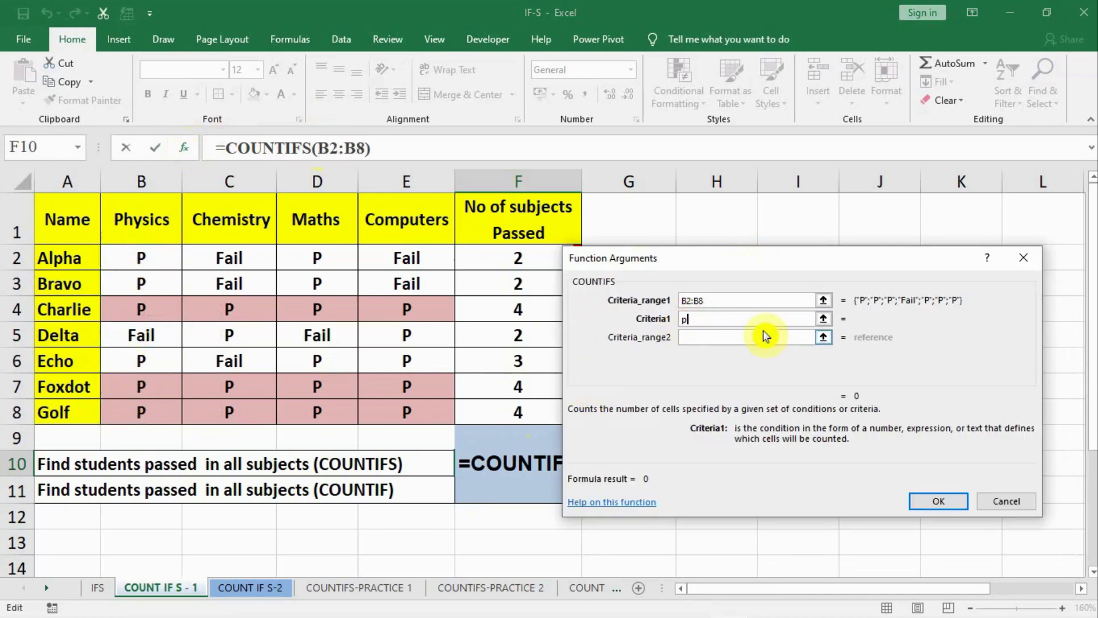
pyautogui.click(749, 337)
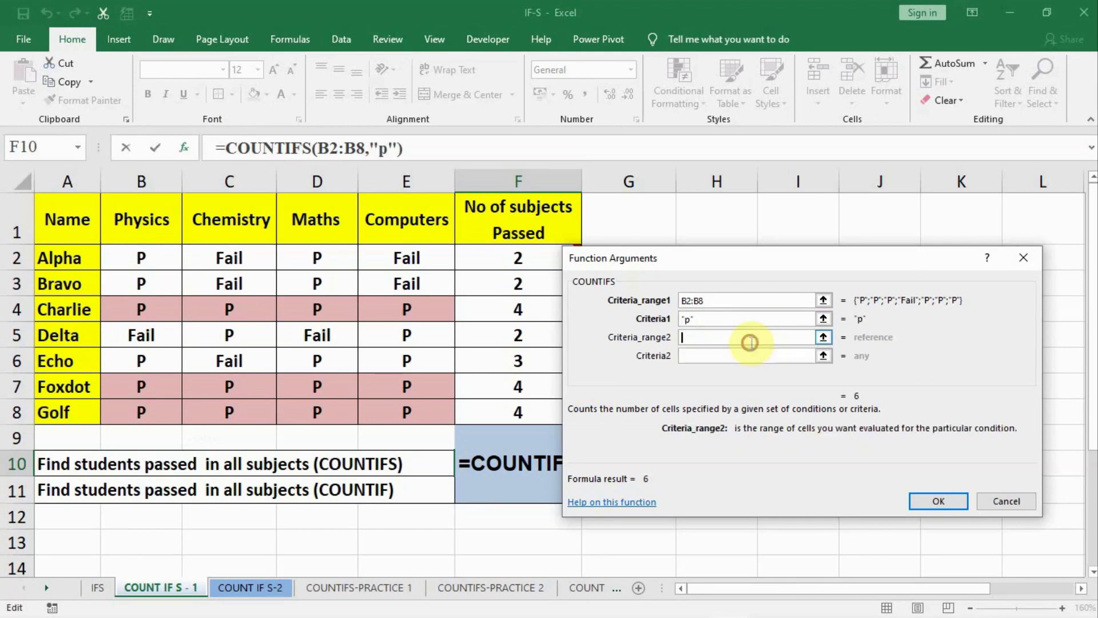
pyautogui.moveTo(227, 263); pyautogui.dragTo(230, 409)
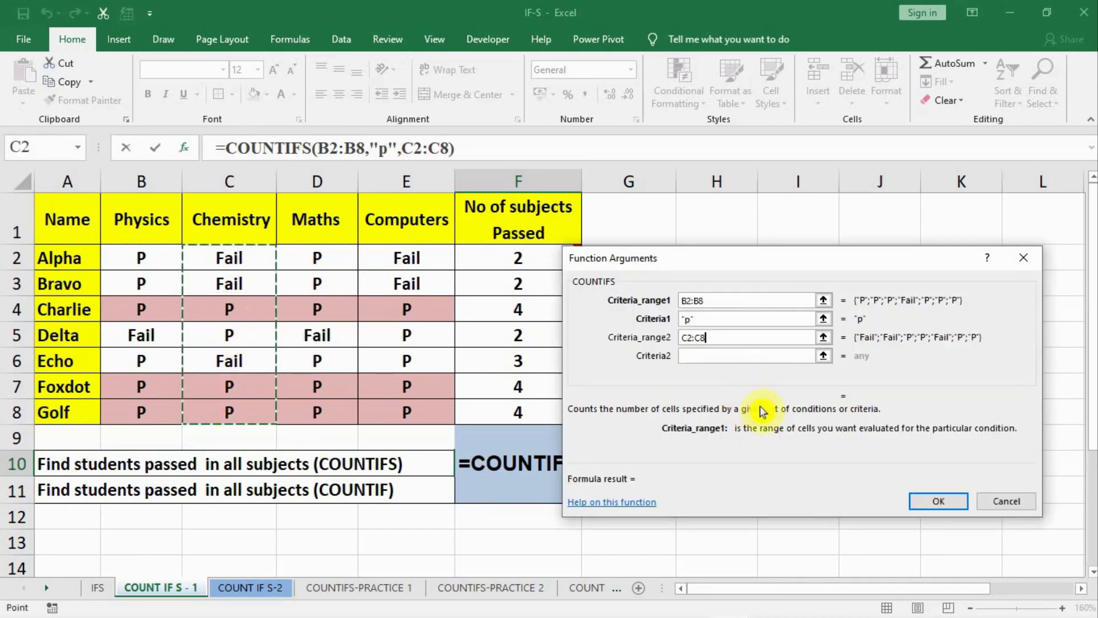
pyautogui.click(714, 356)
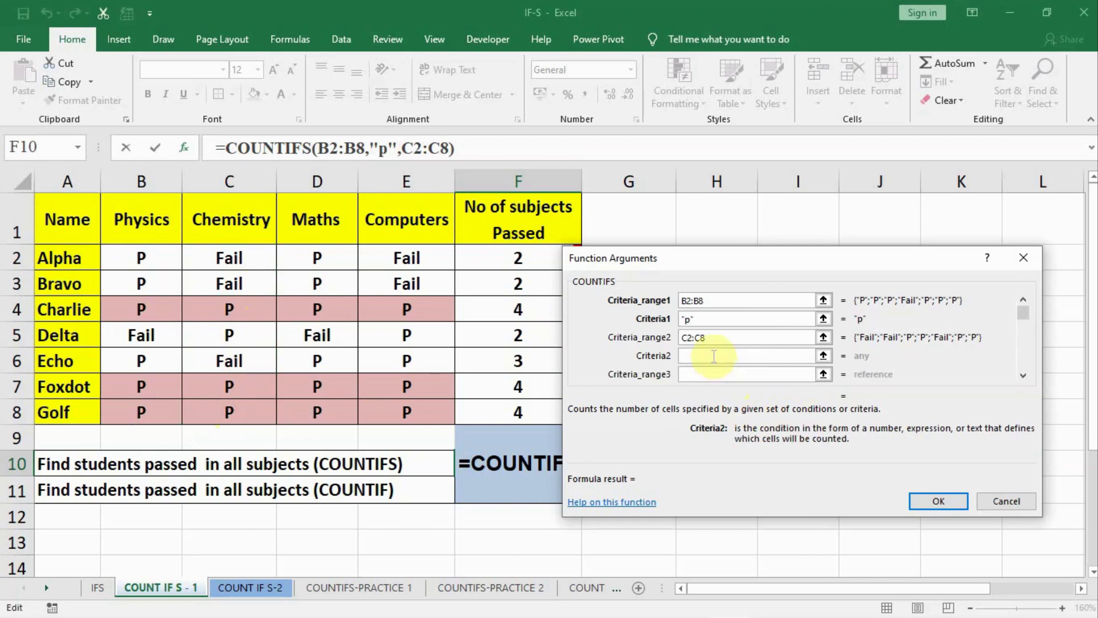
pyautogui.write('p')
# Step: Set the third COUNTIFS condition to range D2:D8 with criterion "p"
pyautogui.click(709, 373)
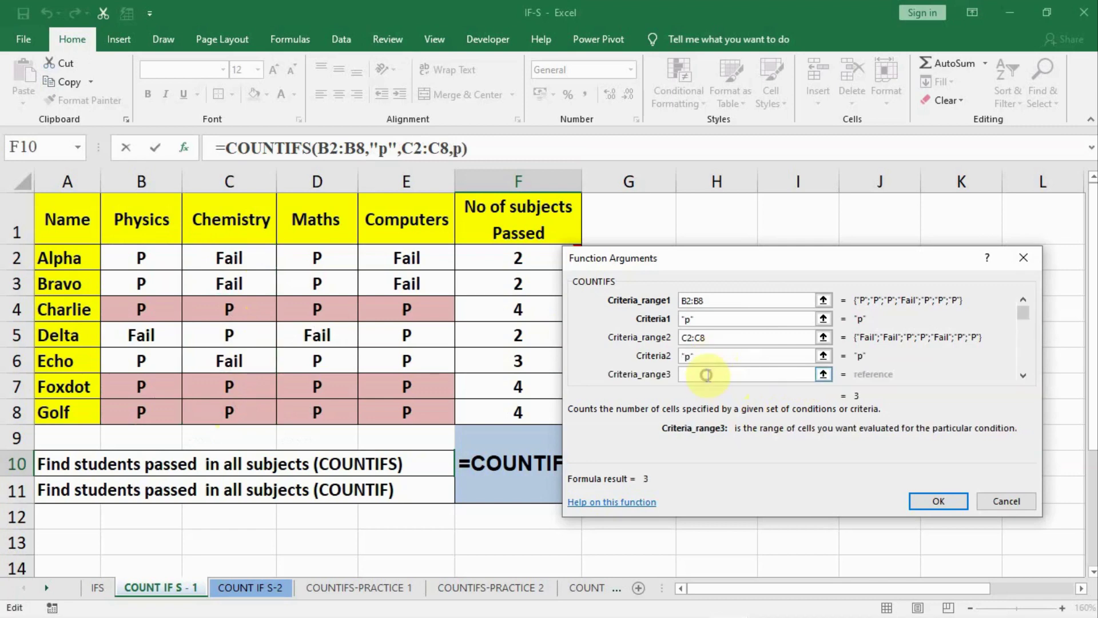
pyautogui.moveTo(326, 255); pyautogui.dragTo(311, 405)
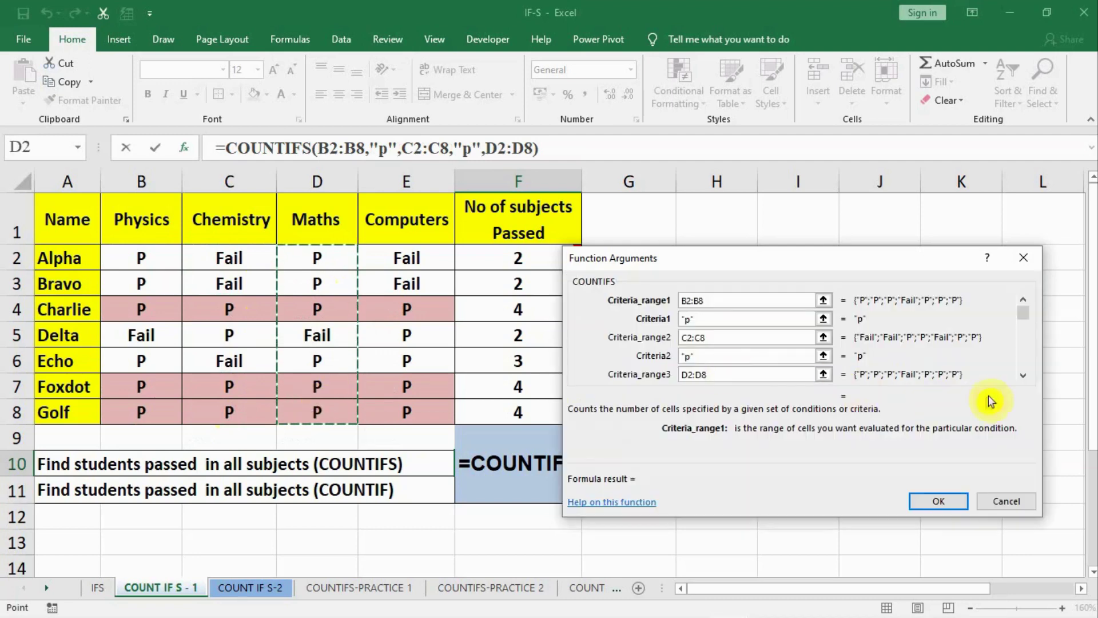
pyautogui.press('Tab')
pyautogui.press('Tab')
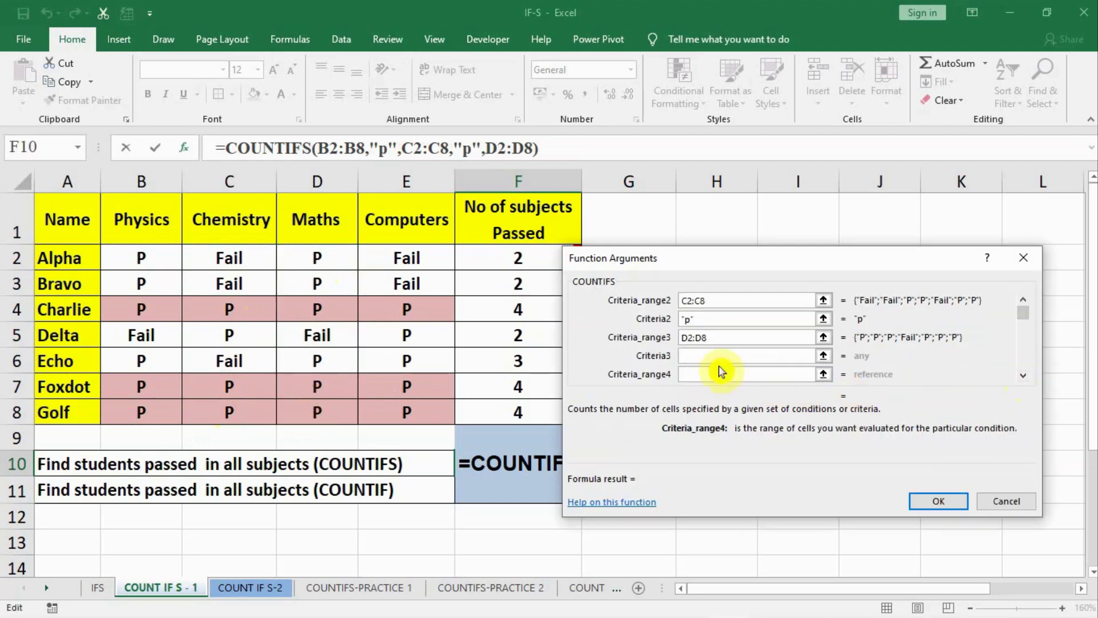
pyautogui.click(720, 357)
pyautogui.write('0')
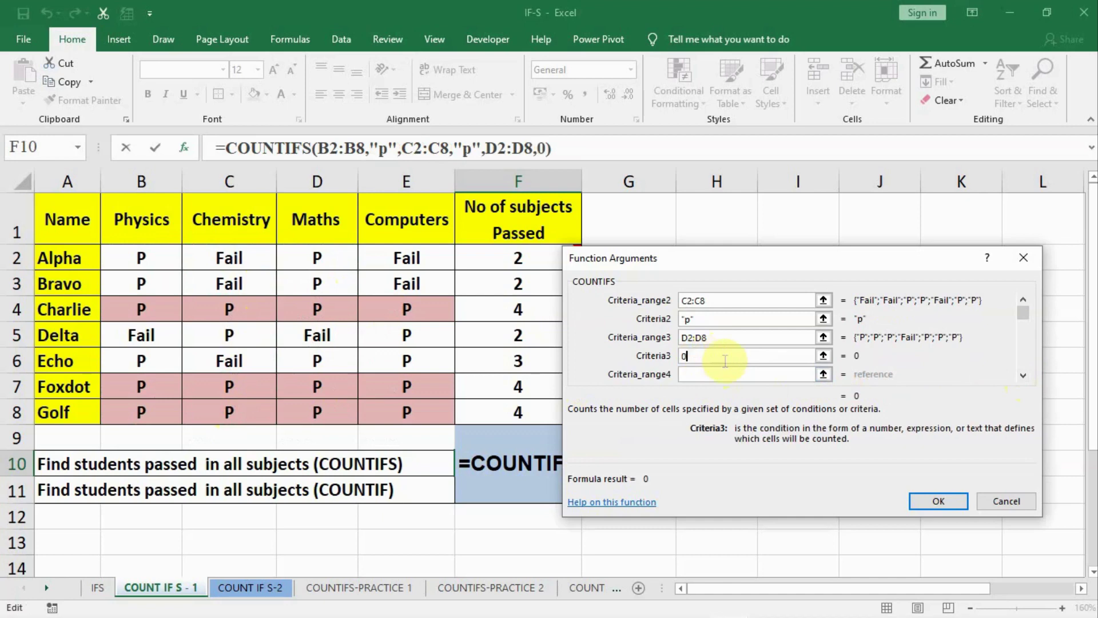
pyautogui.write('p')
# Step: Set the fourth COUNTIFS condition to range E2:E8 with criterion "p" and confirm the formula in F10
pyautogui.press('Tab')
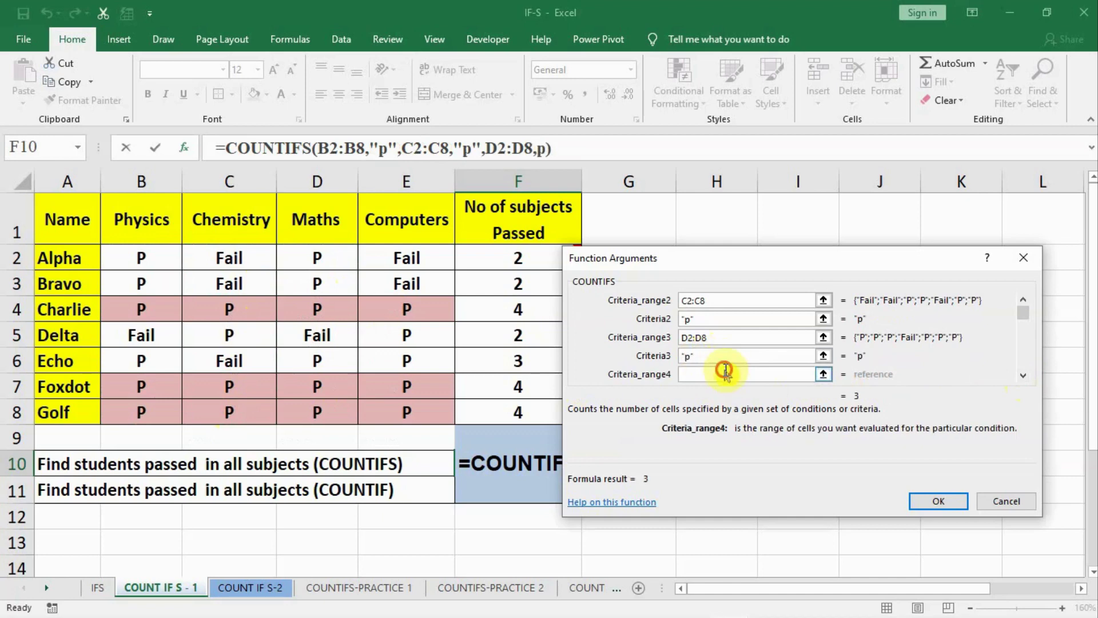
pyautogui.moveTo(399, 258); pyautogui.dragTo(406, 413)
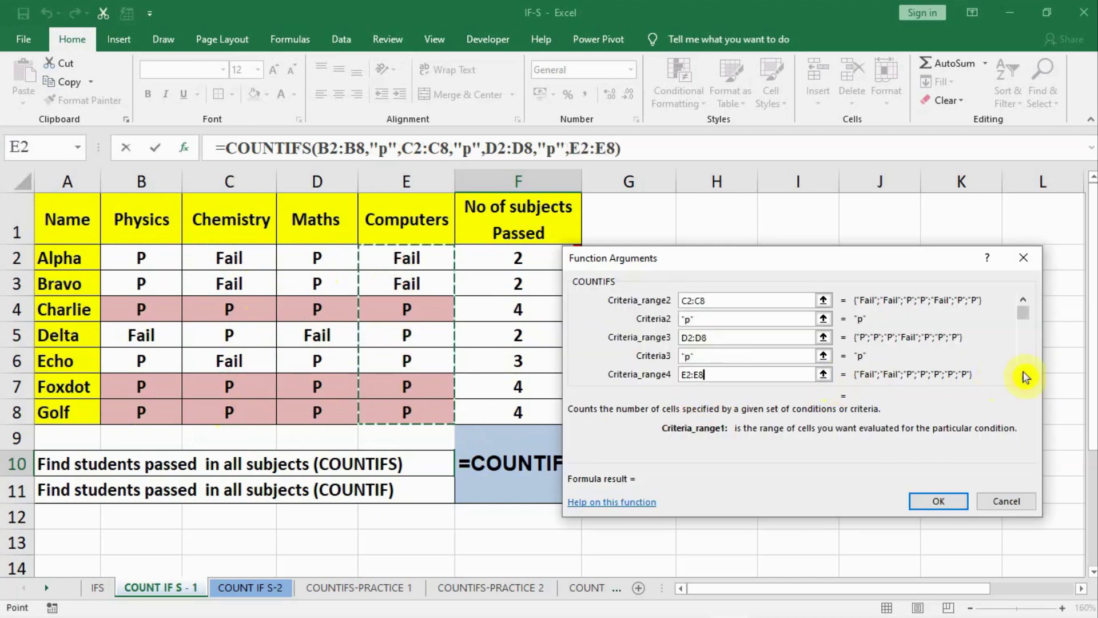
pyautogui.click(1023, 376)
pyautogui.click(1023, 375)
pyautogui.click(710, 356)
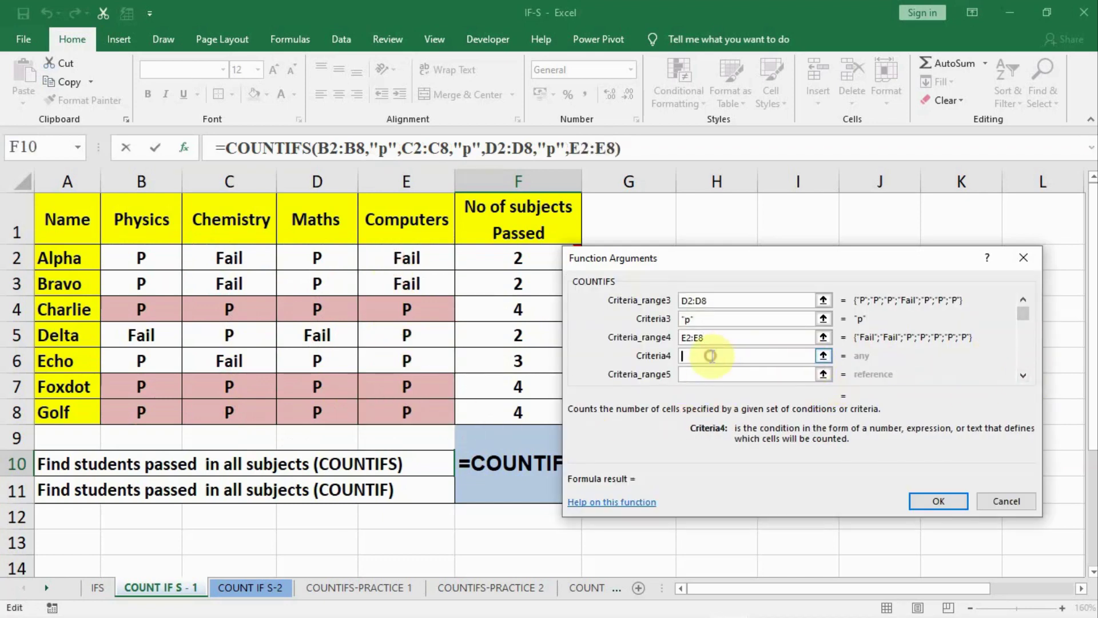
pyautogui.write('p')
pyautogui.click(716, 339)
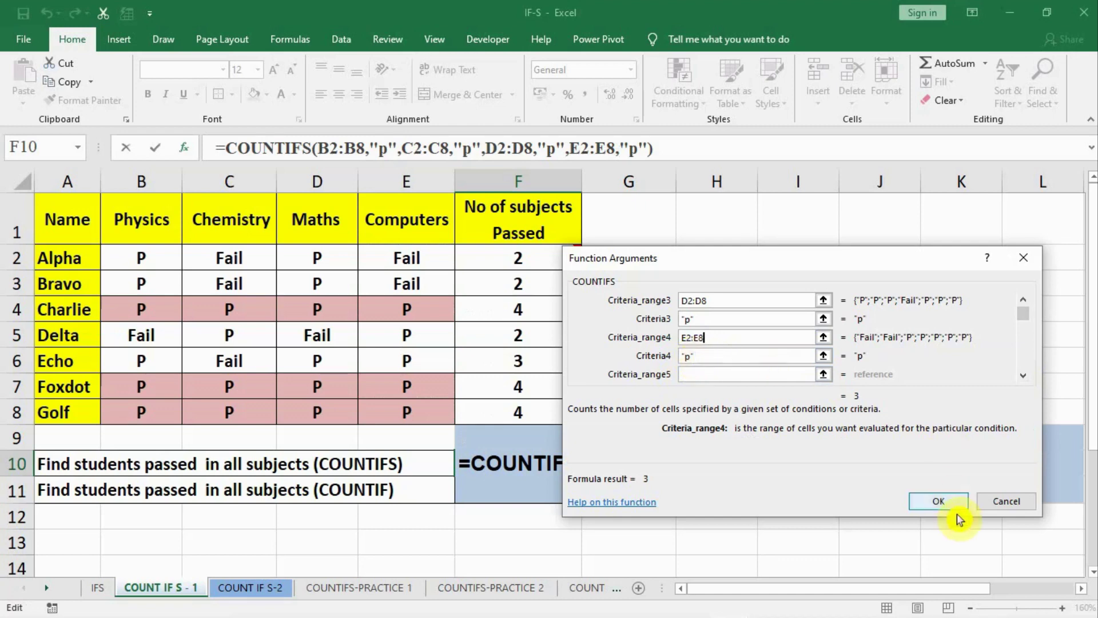
pyautogui.click(933, 500)
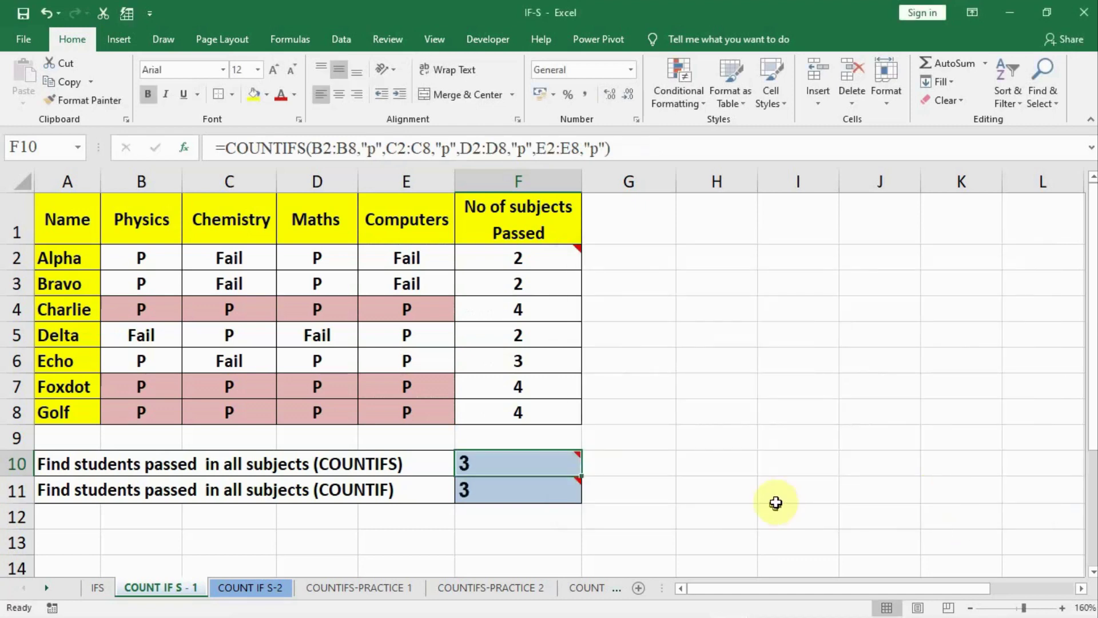
# Step: Review the ranges and criteria used by the COUNTIFS formula in F10, leaving the formula as it is
pyautogui.moveTo(561, 464)
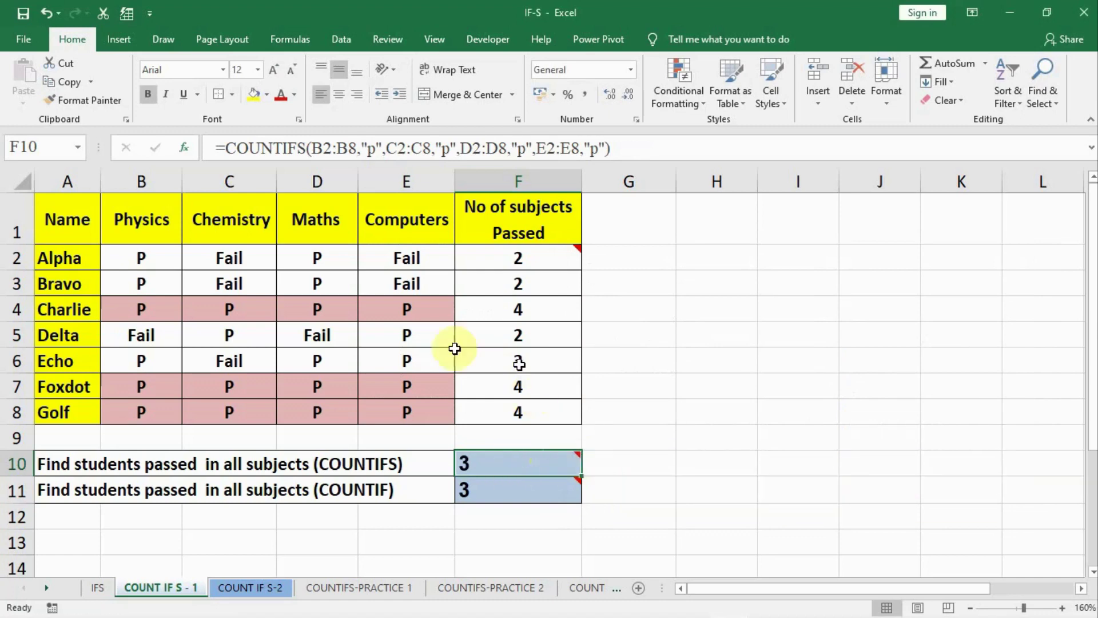
pyautogui.doubleClick(513, 461)
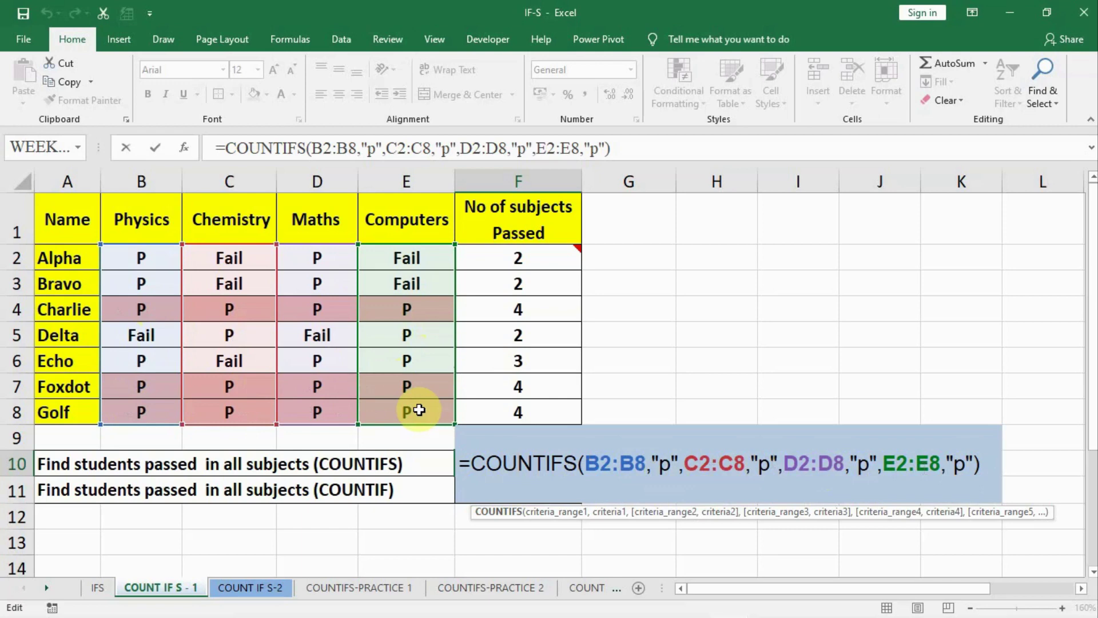
pyautogui.press('Return')
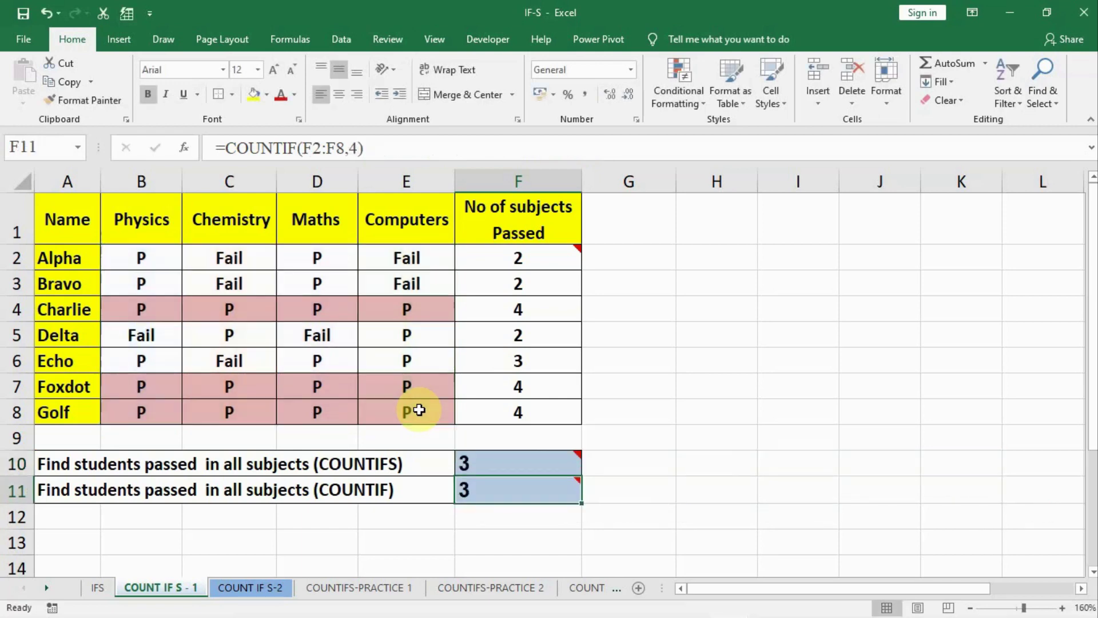
# Step: Switch to the COUNT IF S-2 sheet and bring its Sales Person column into view
pyautogui.click(259, 588)
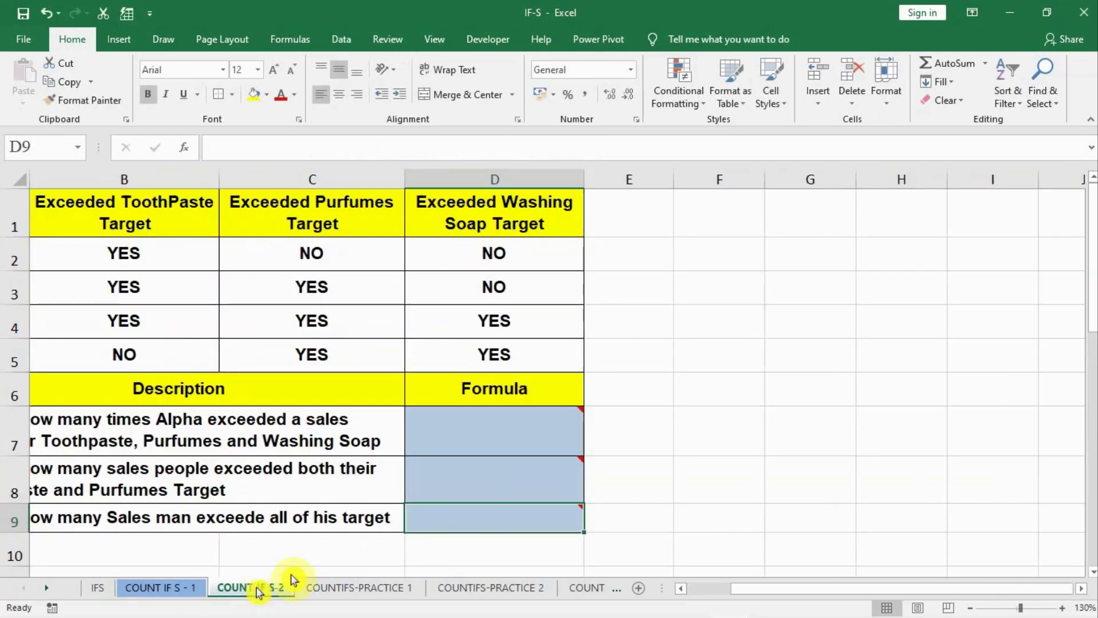
pyautogui.click(705, 589)
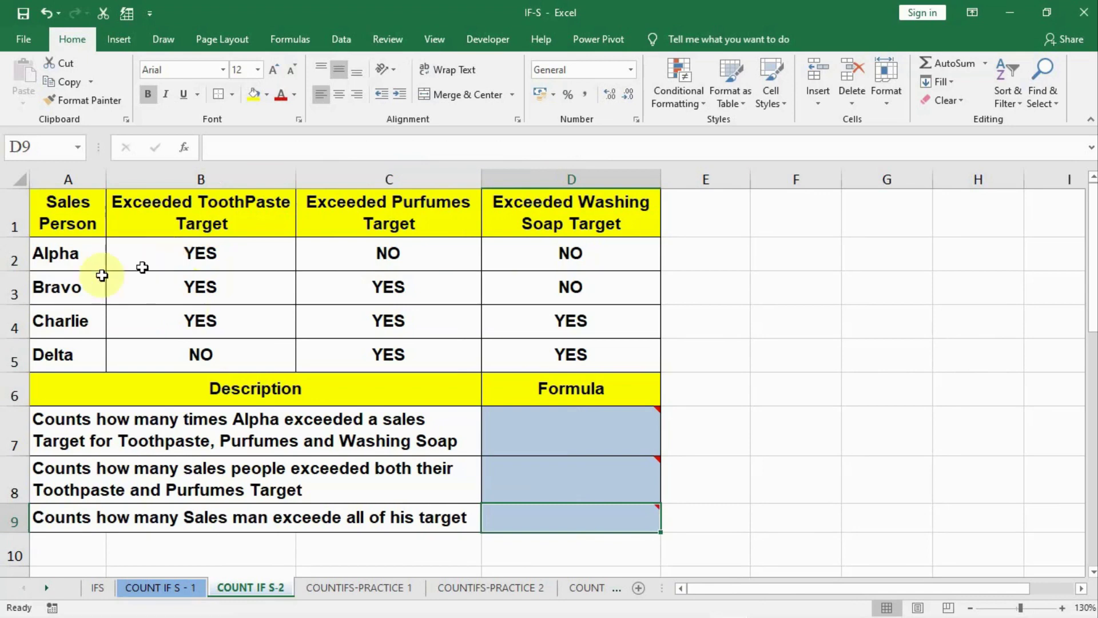
# Step: Examine the Toothpaste, Purfumes and Washing Soap target results of Alpha and Bravo in rows 2 and 3
pyautogui.click(69, 254)
pyautogui.click(201, 253)
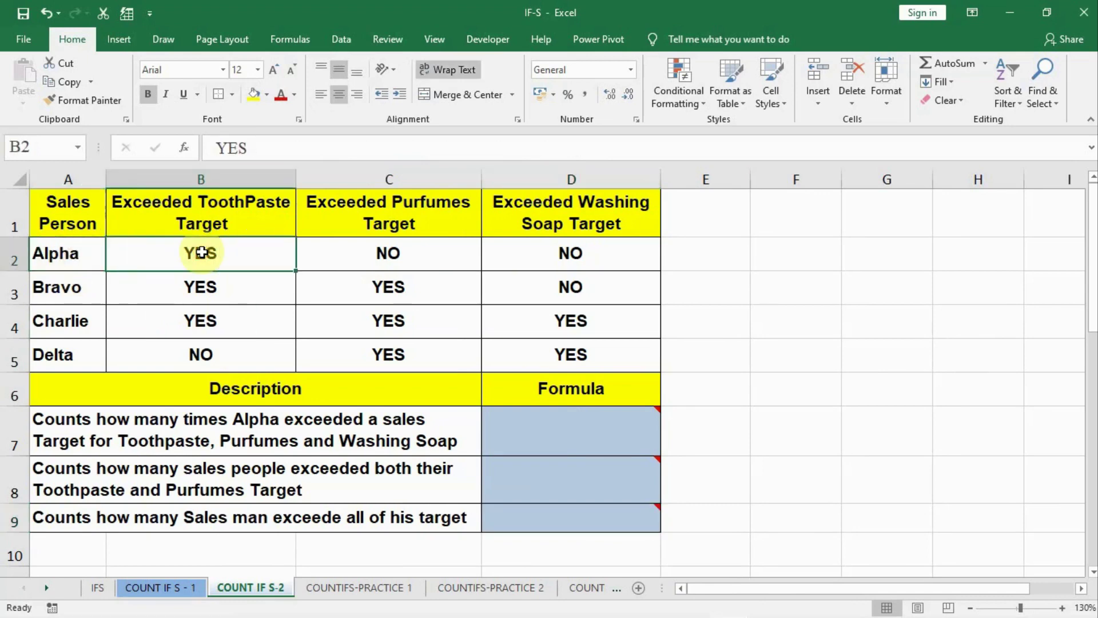
pyautogui.click(369, 252)
pyautogui.click(561, 253)
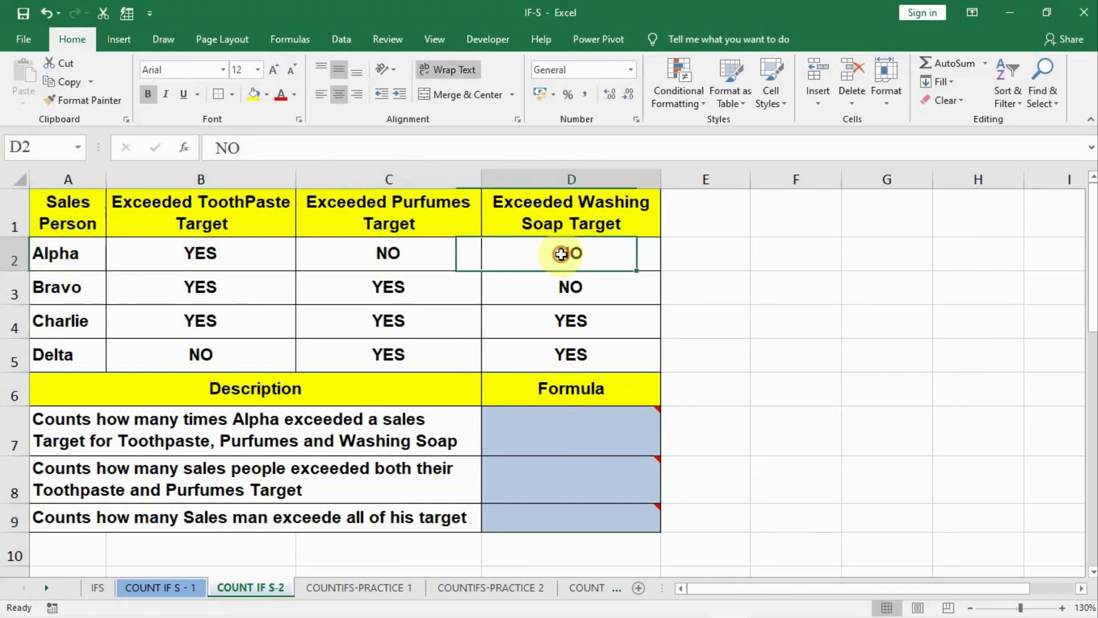
pyautogui.click(79, 292)
pyautogui.click(203, 290)
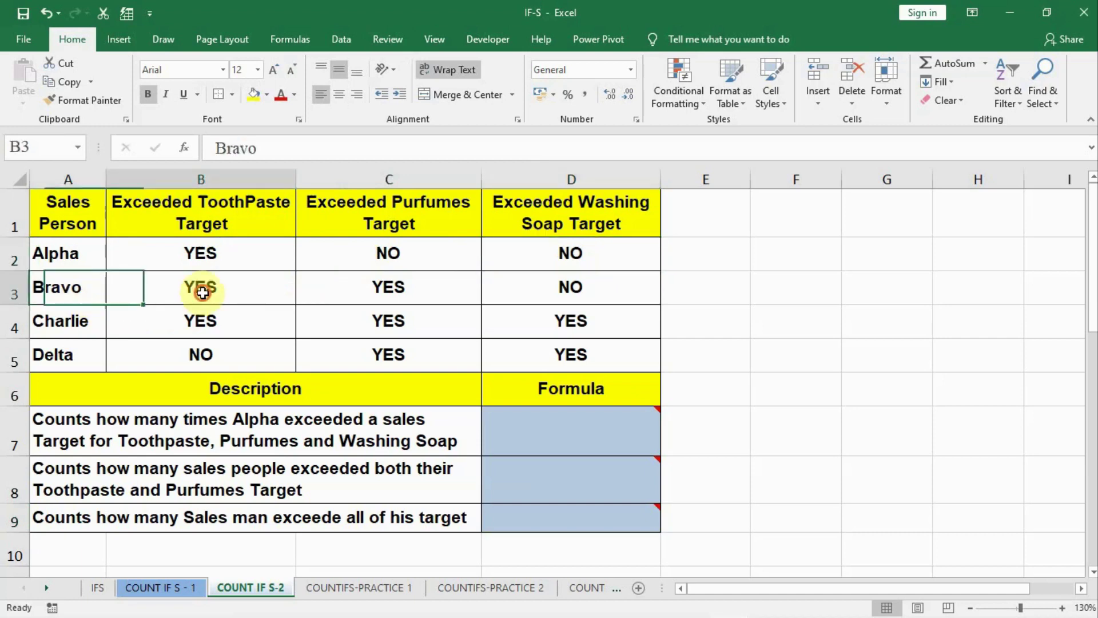
pyautogui.click(372, 289)
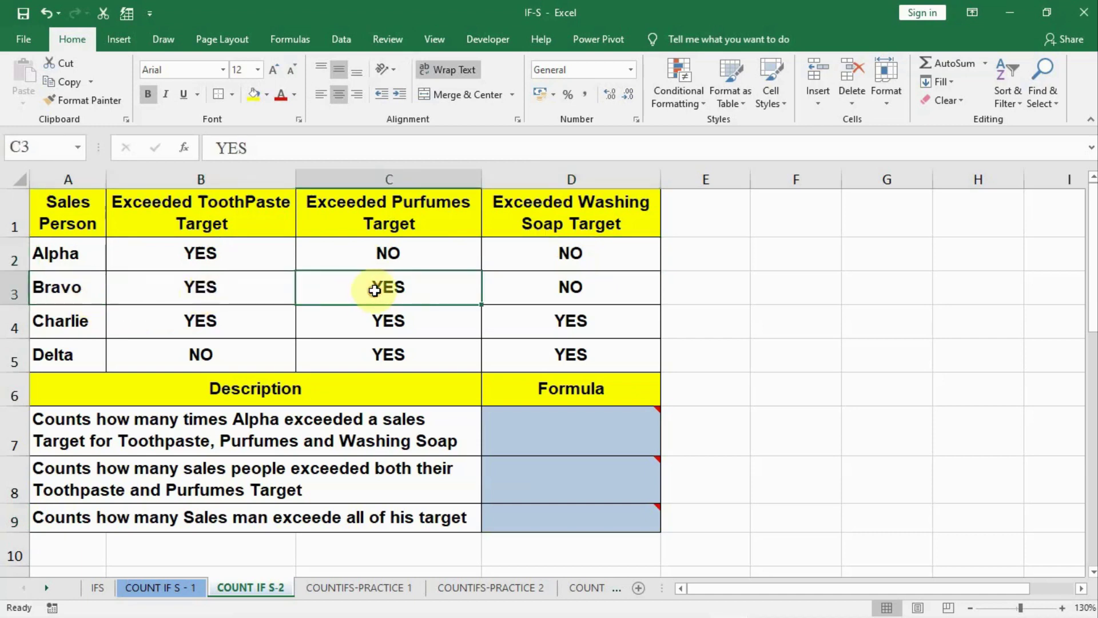
pyautogui.click(510, 287)
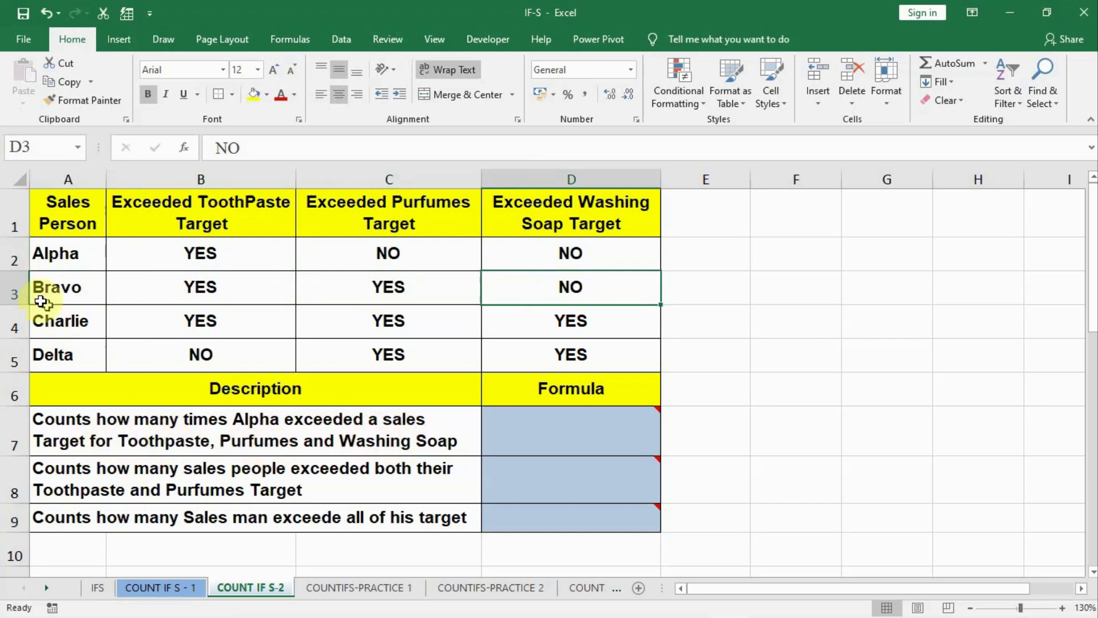
pyautogui.click(68, 253)
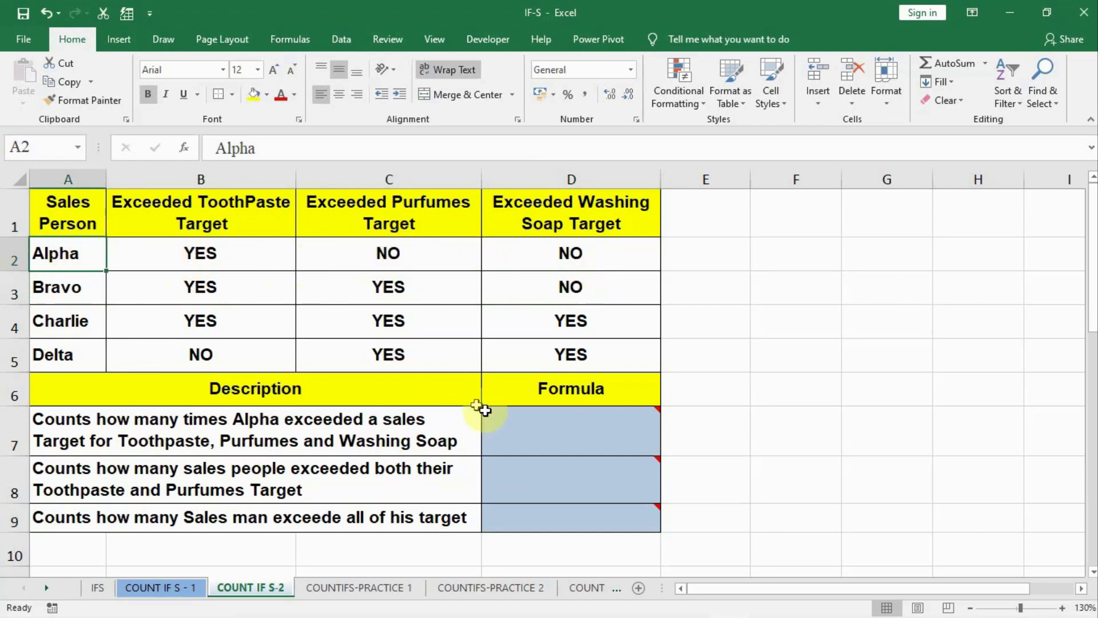
# Step: Enter =COUNTIF(B2:D2,"yes") in D7 to count how many times Alpha exceeded a sales target
pyautogui.click(346, 423)
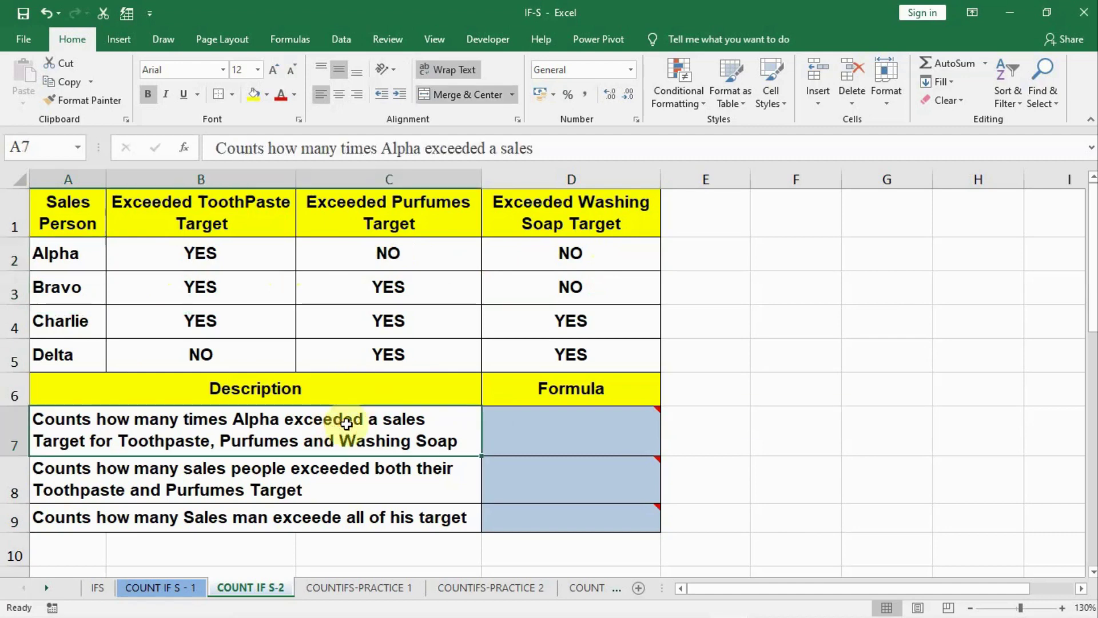
pyautogui.press('Right')
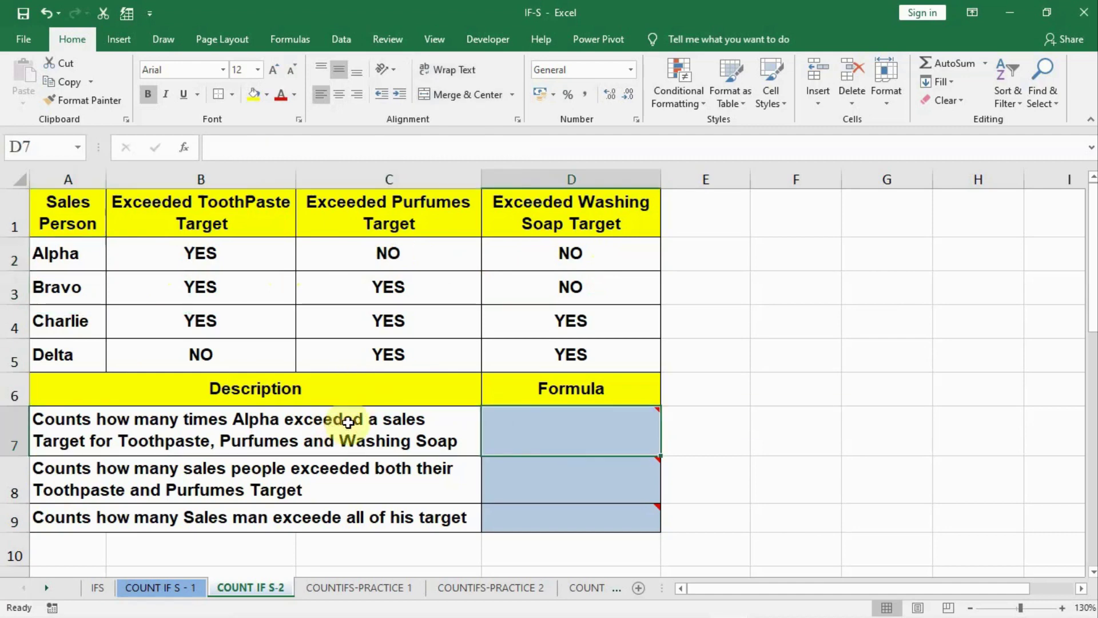
pyautogui.write('=')
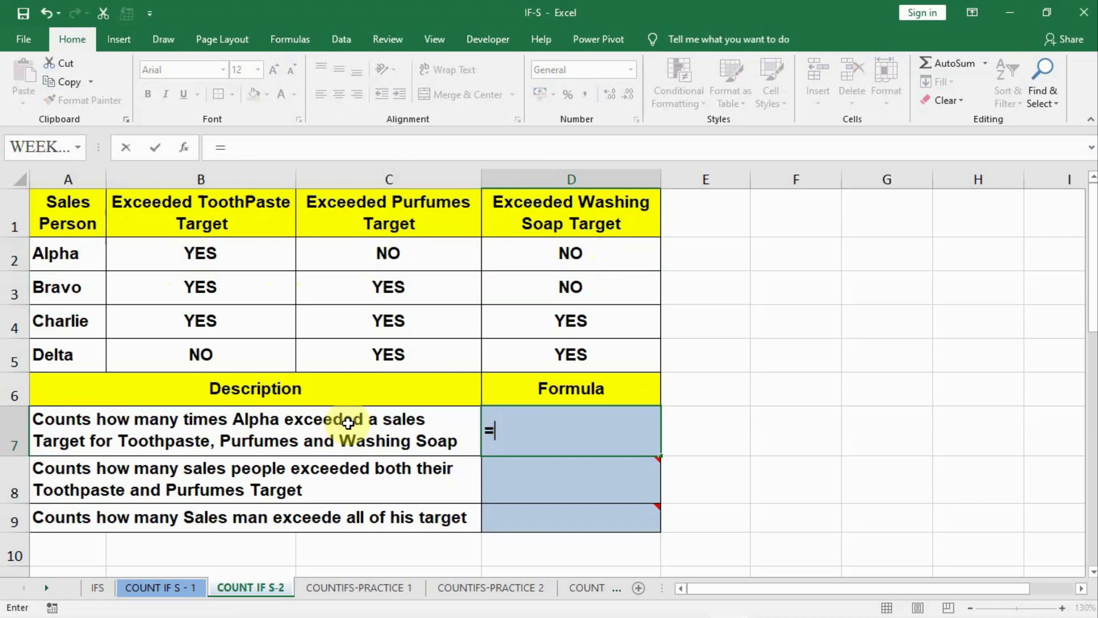
pyautogui.write('coun')
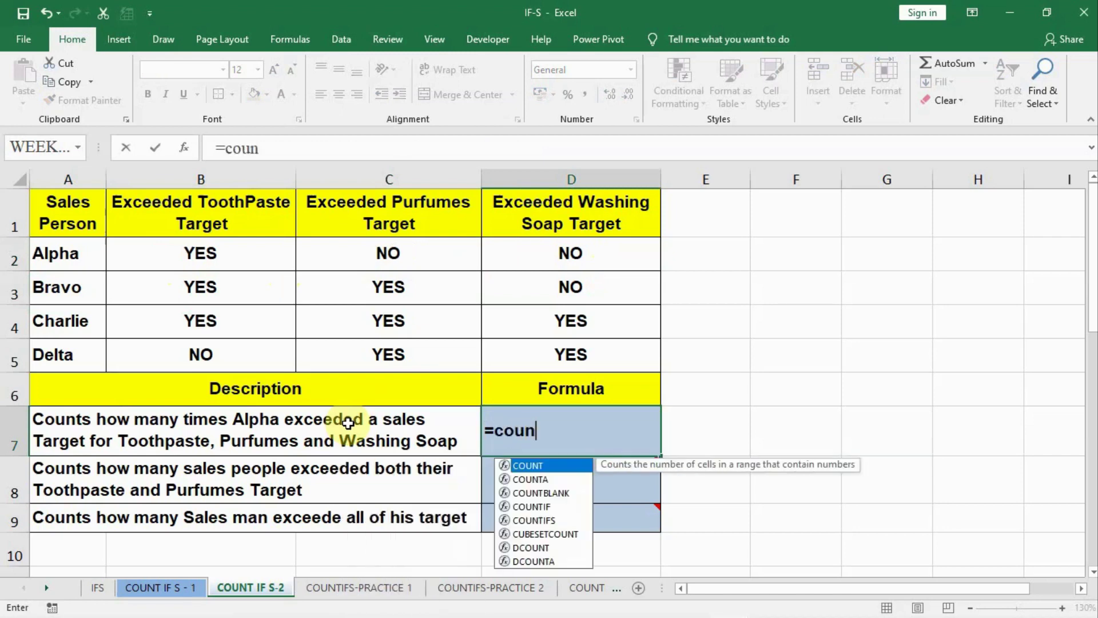
pyautogui.write('tif')
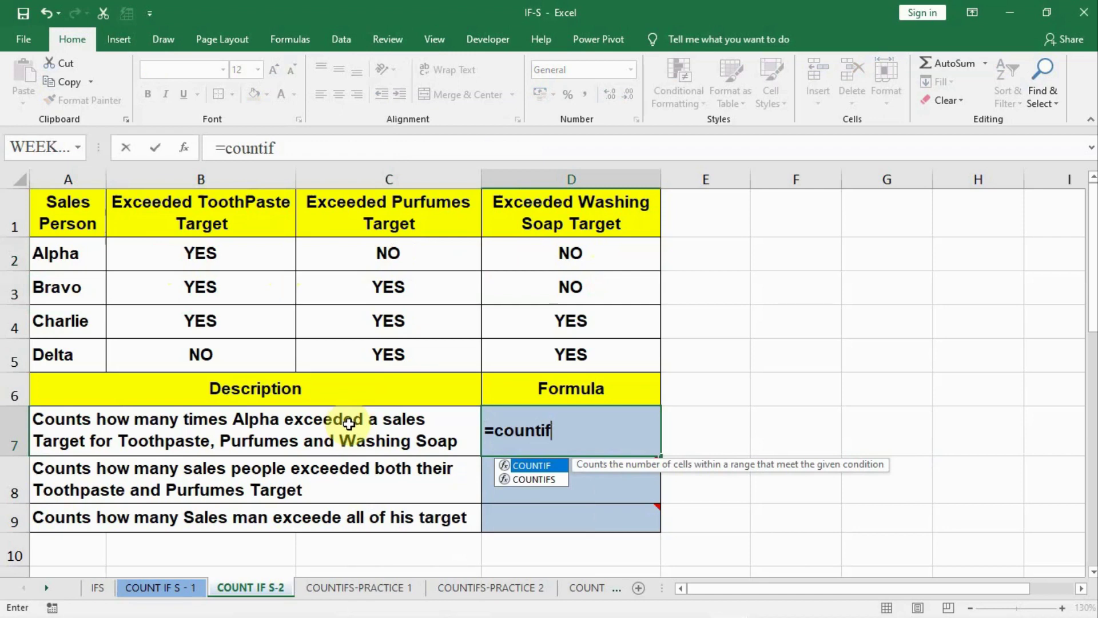
pyautogui.write('(')
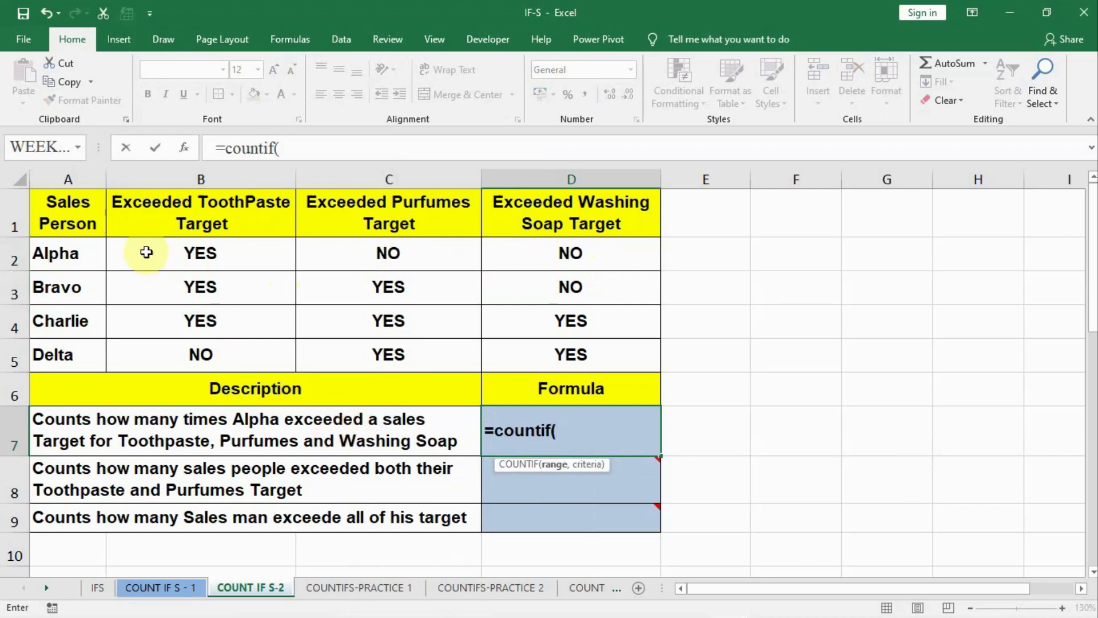
pyautogui.moveTo(146, 252); pyautogui.dragTo(537, 245)
pyautogui.write(',"yes')
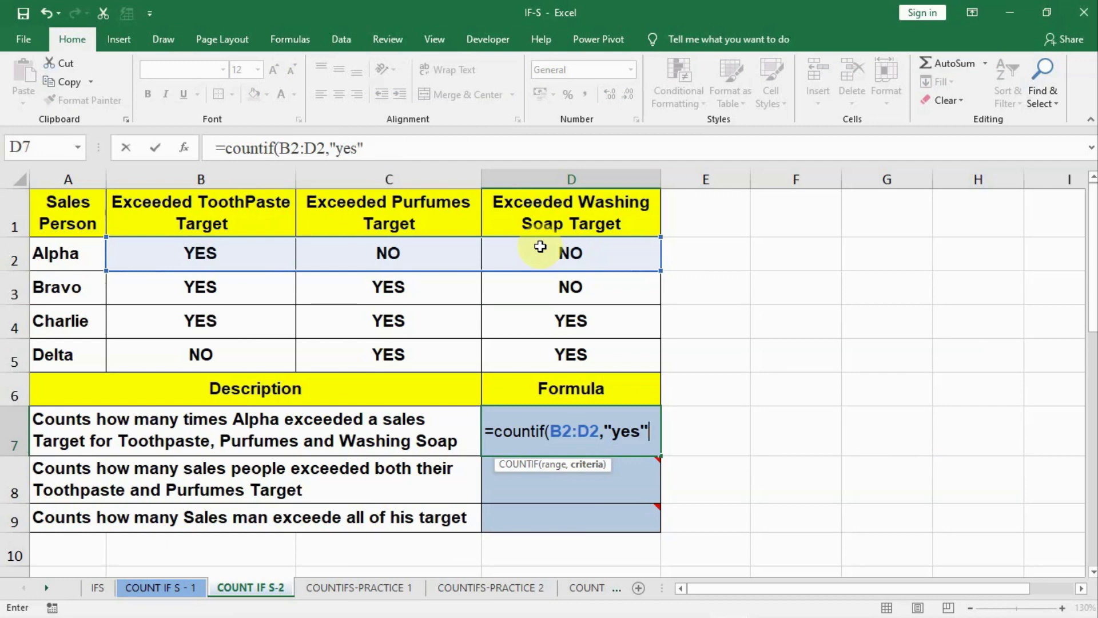
pyautogui.write('")')
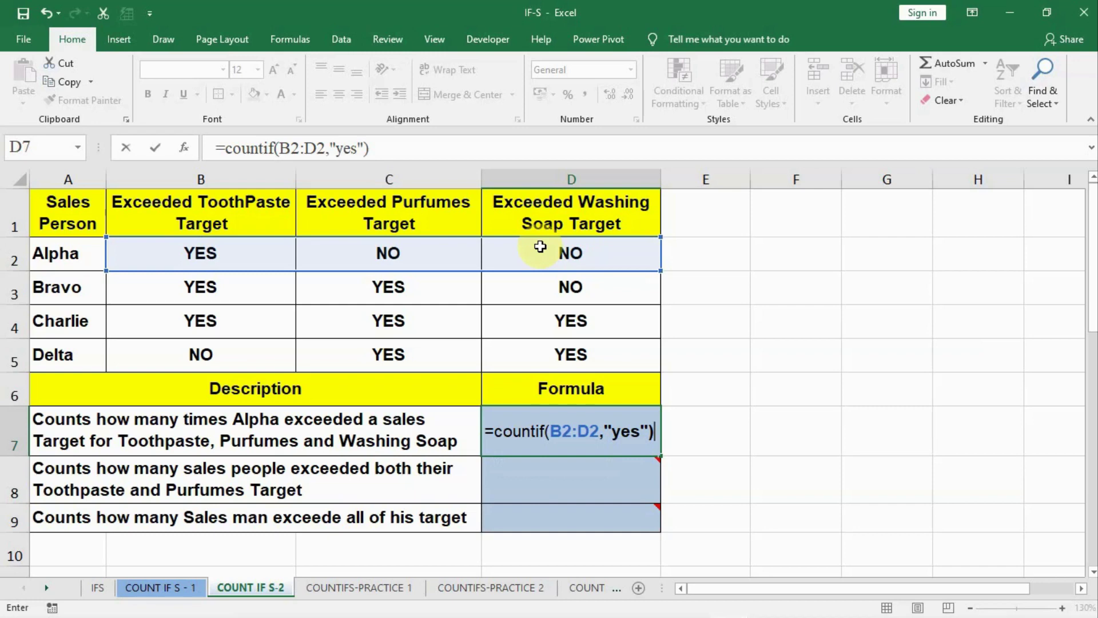
pyautogui.press('Return')
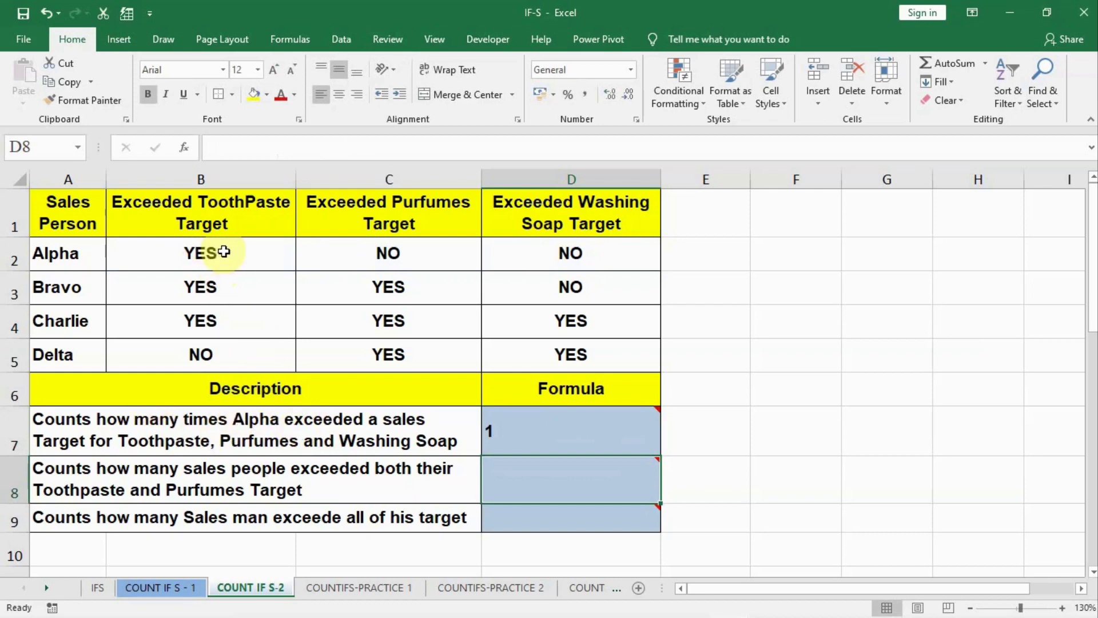
# Step: Read the question in row 8 and check the Toothpaste and Purfumes results of Bravo and Charlie against it
pyautogui.click(228, 478)
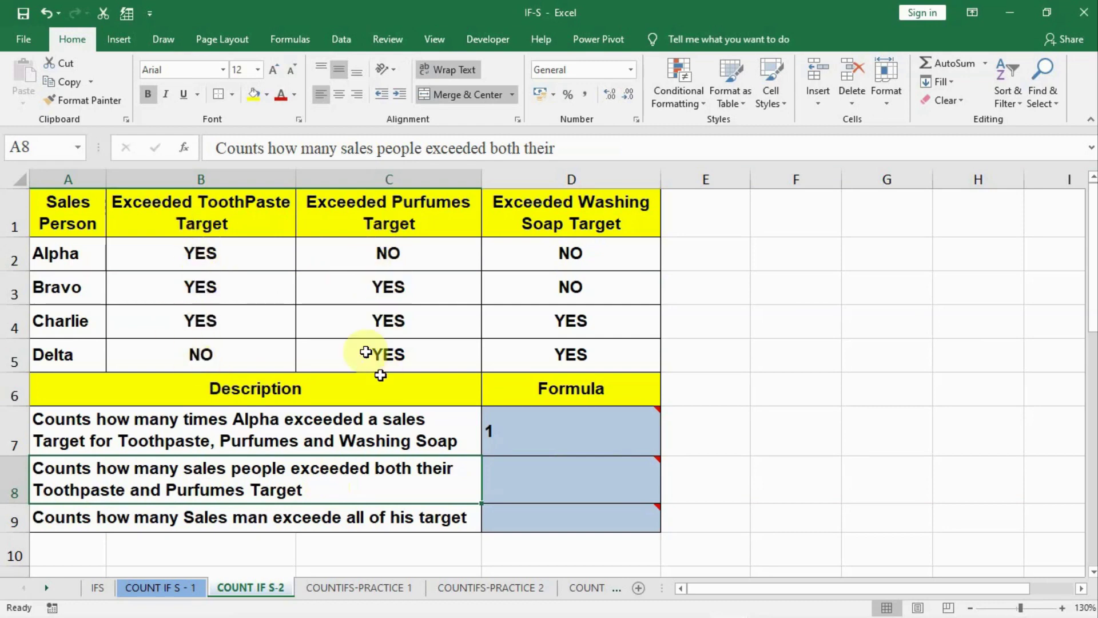
pyautogui.click(43, 288)
pyautogui.moveTo(43, 288); pyautogui.dragTo(383, 287)
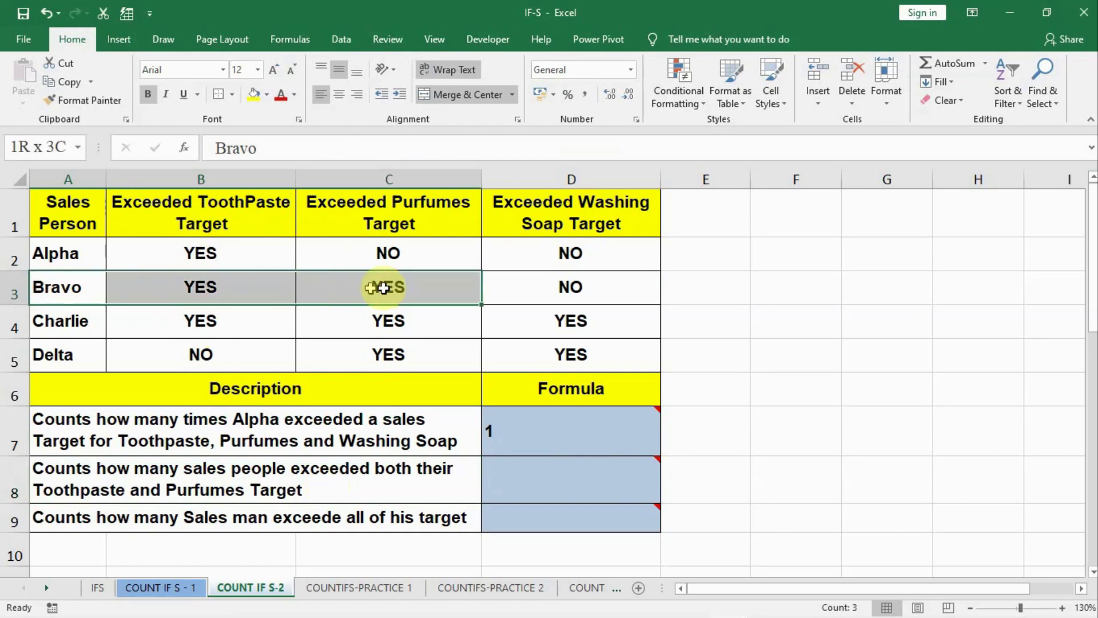
pyautogui.moveTo(74, 320); pyautogui.dragTo(350, 321)
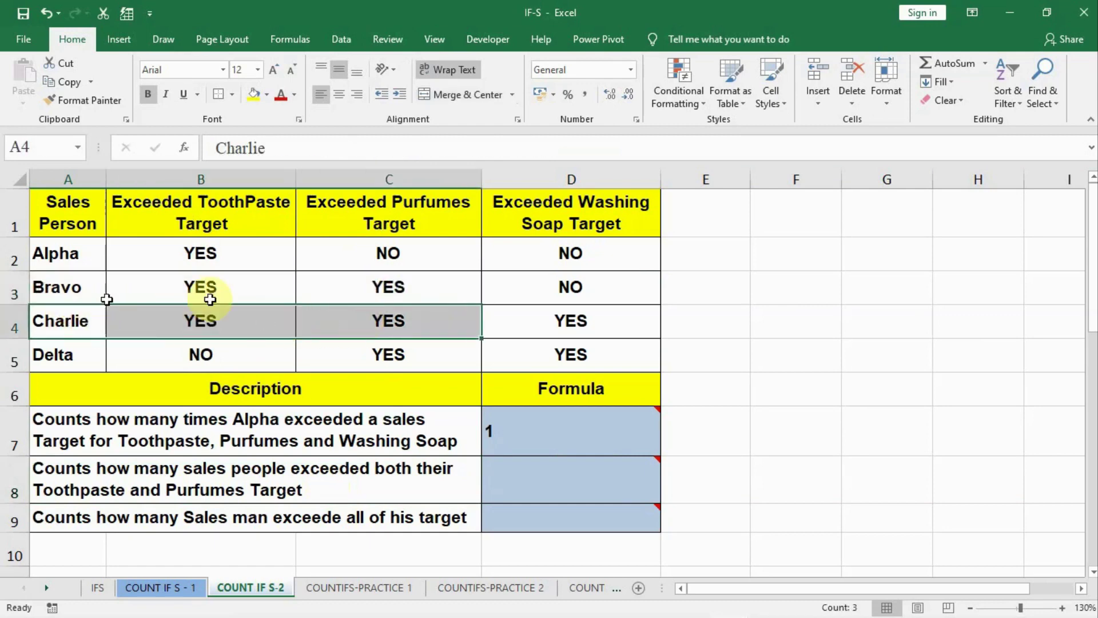
# Step: Start a COUNTIFS formula in D8 with B2:B5 equal to "yes" as its first condition, using the function arguments
pyautogui.click(228, 471)
pyautogui.press('Right')
pyautogui.write('=')
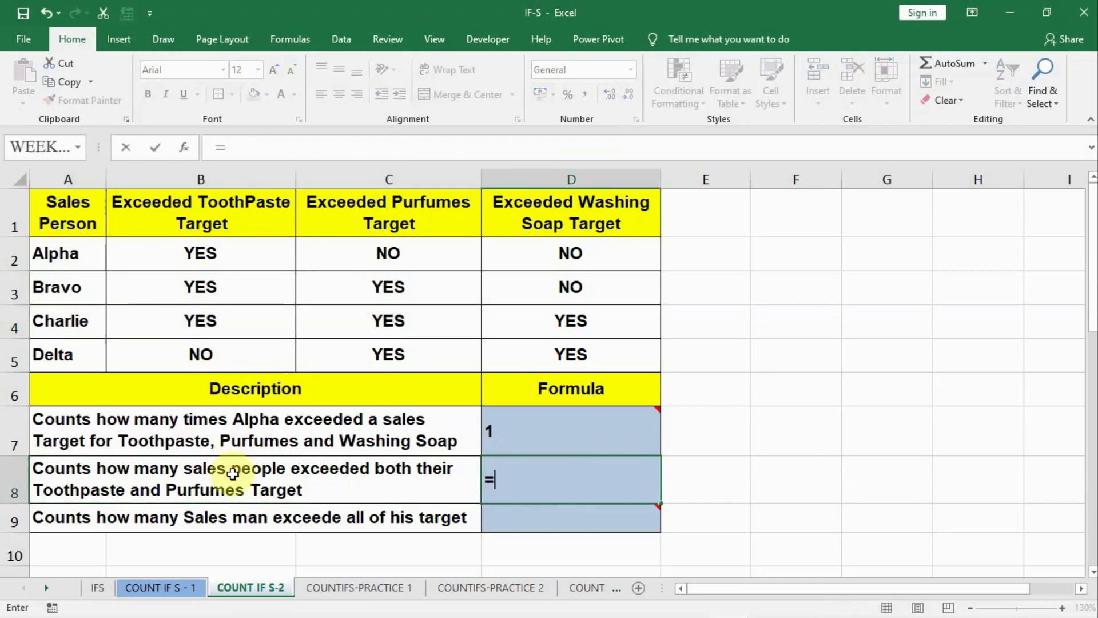
pyautogui.write('coun')
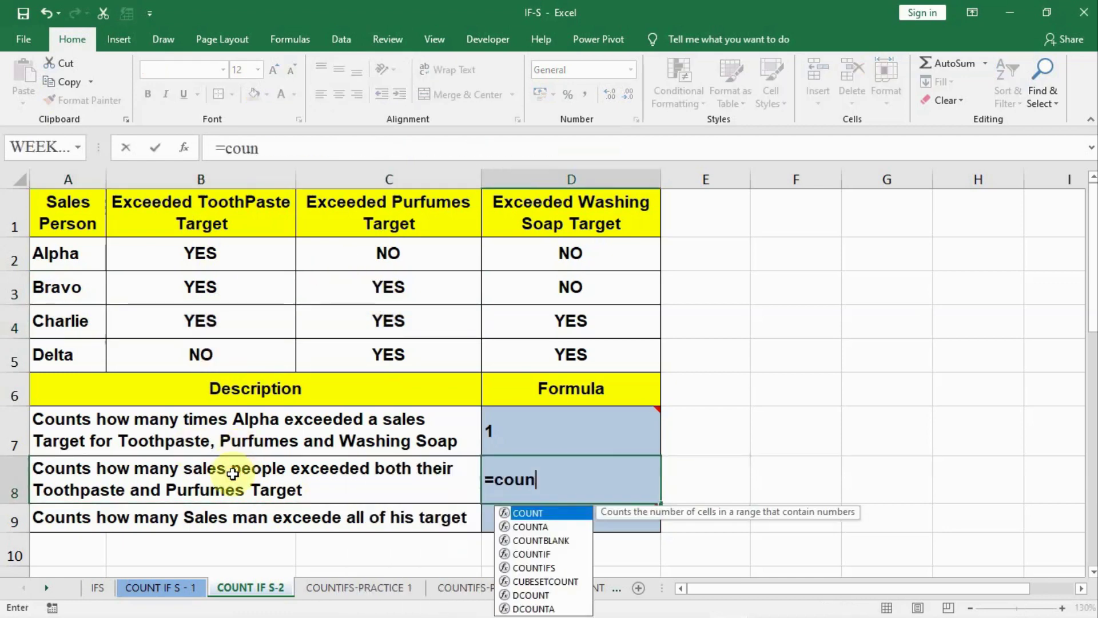
pyautogui.write('tifs')
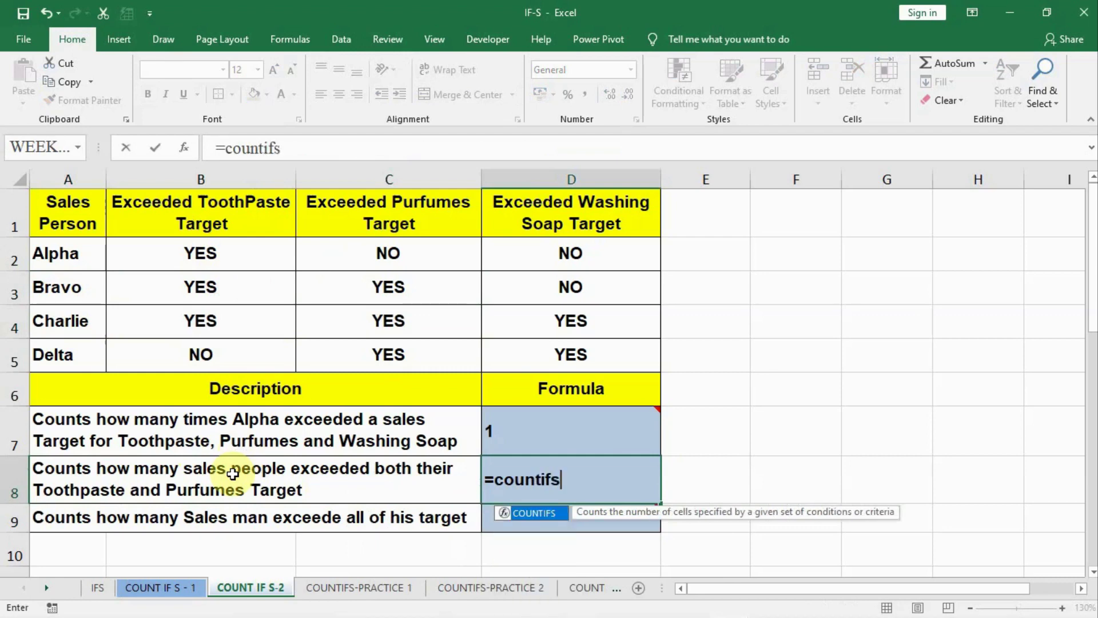
pyautogui.write('(')
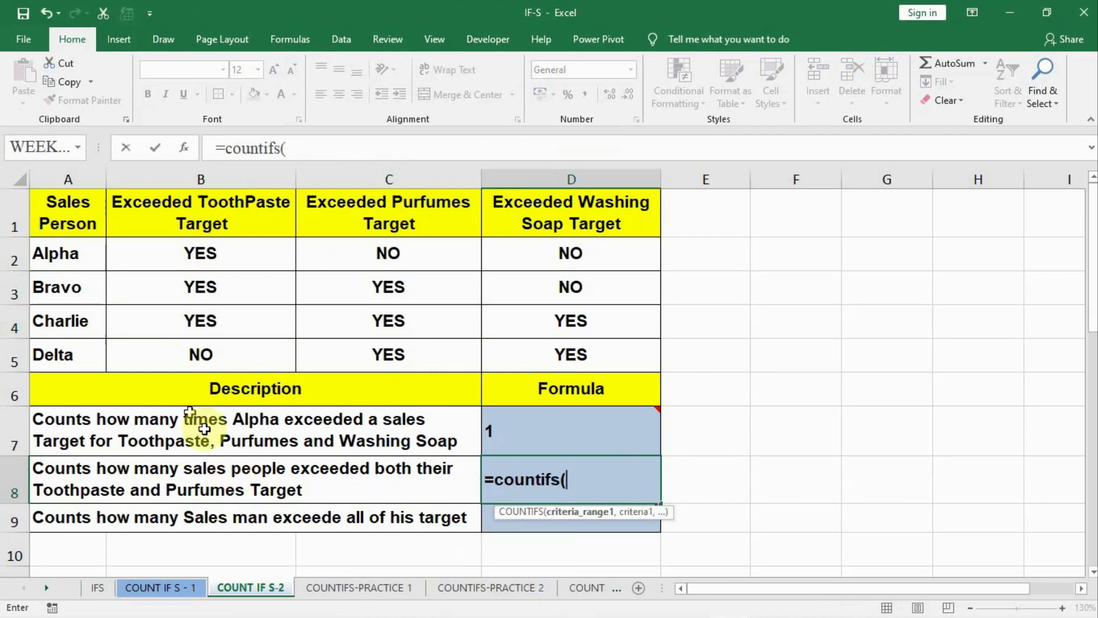
pyautogui.click(184, 151)
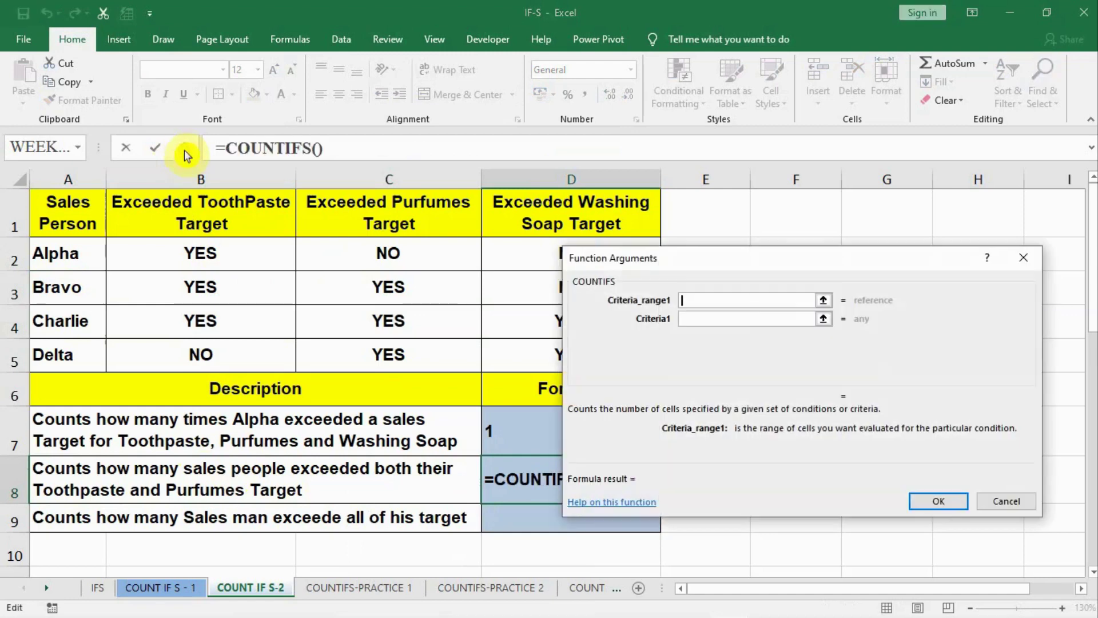
pyautogui.moveTo(676, 264); pyautogui.dragTo(731, 296)
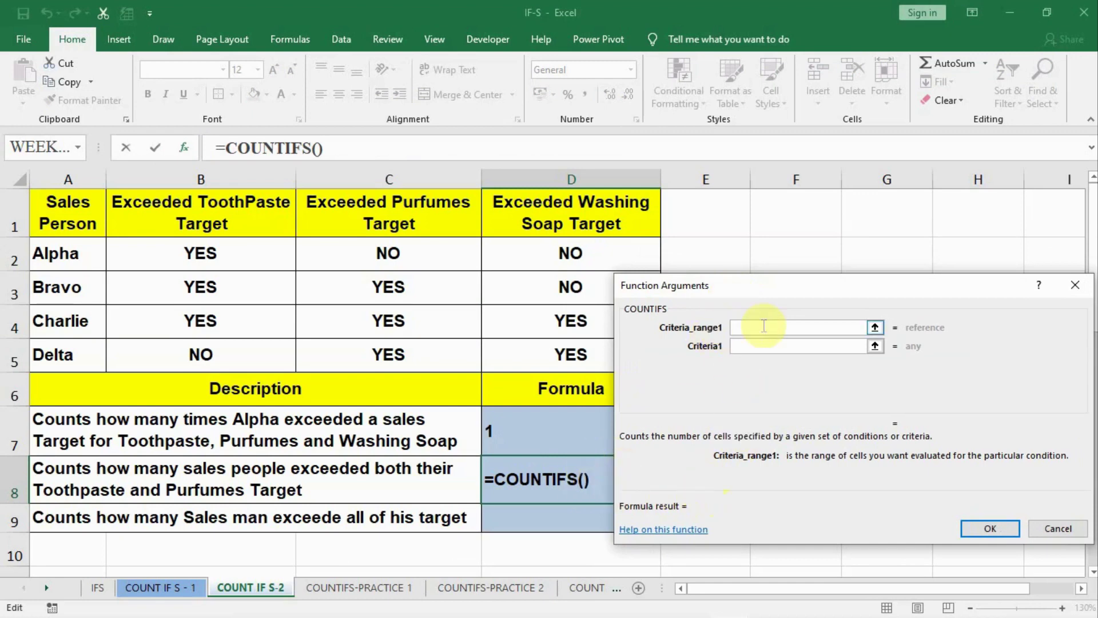
pyautogui.moveTo(182, 256); pyautogui.dragTo(183, 355)
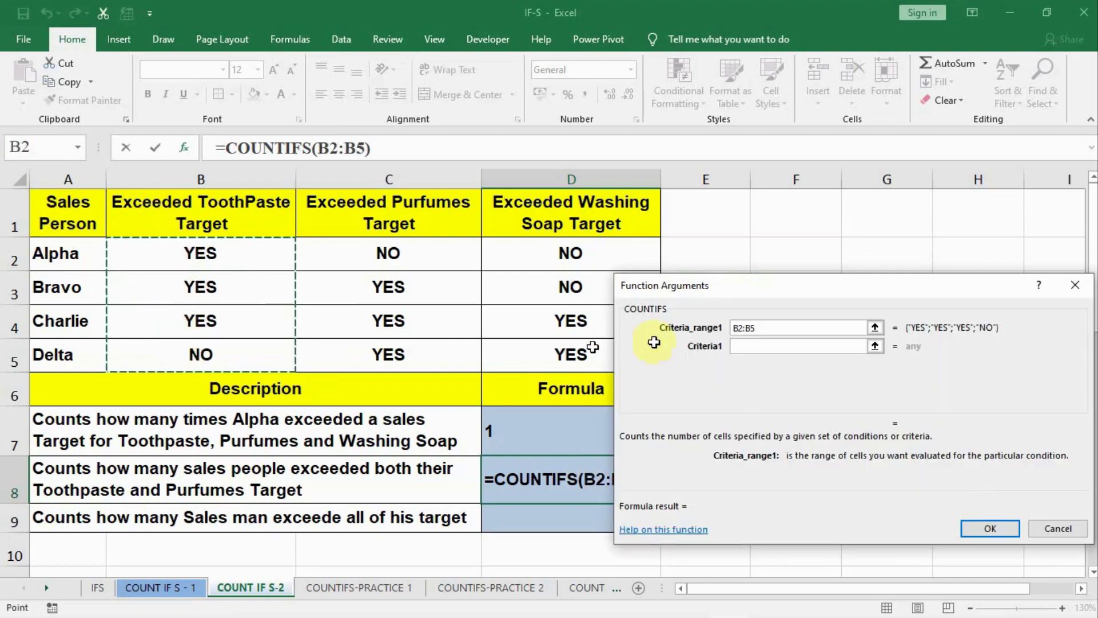
pyautogui.click(739, 346)
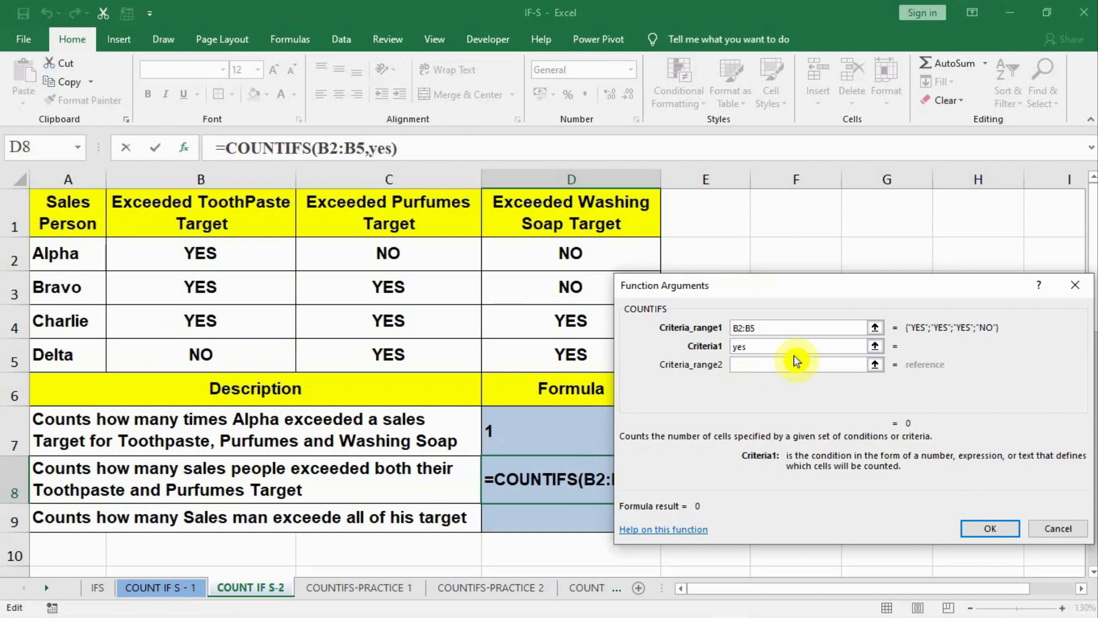
pyautogui.write('yes')
# Step: Add C2:C5 equal to "yes" as the second condition, complete the D8 formula and reopen it for review
pyautogui.click(778, 369)
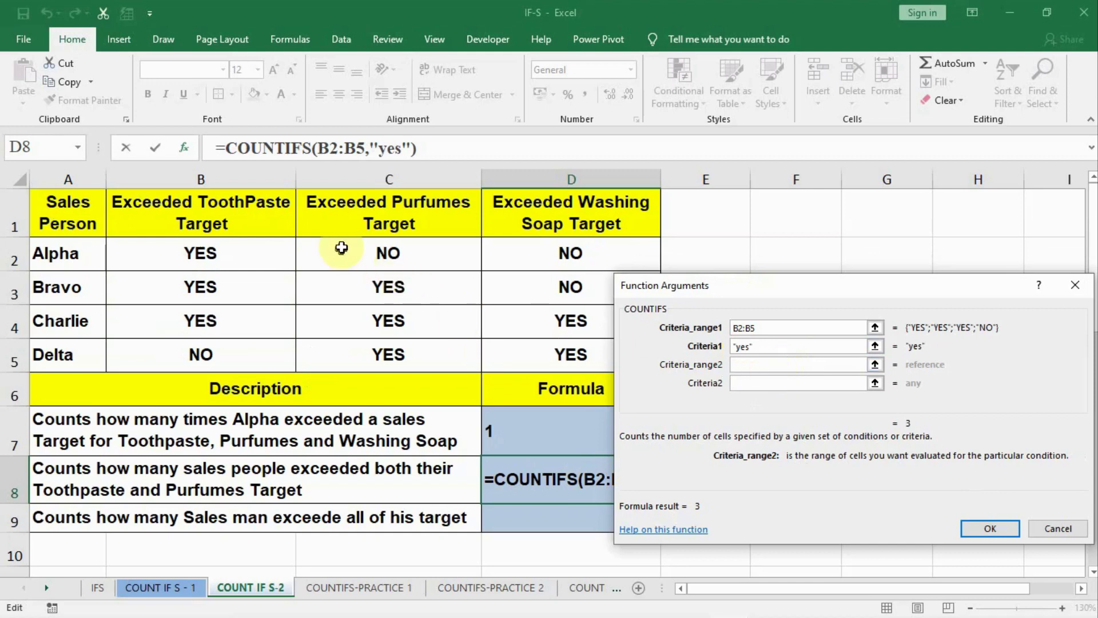
pyautogui.moveTo(343, 250); pyautogui.dragTo(343, 345)
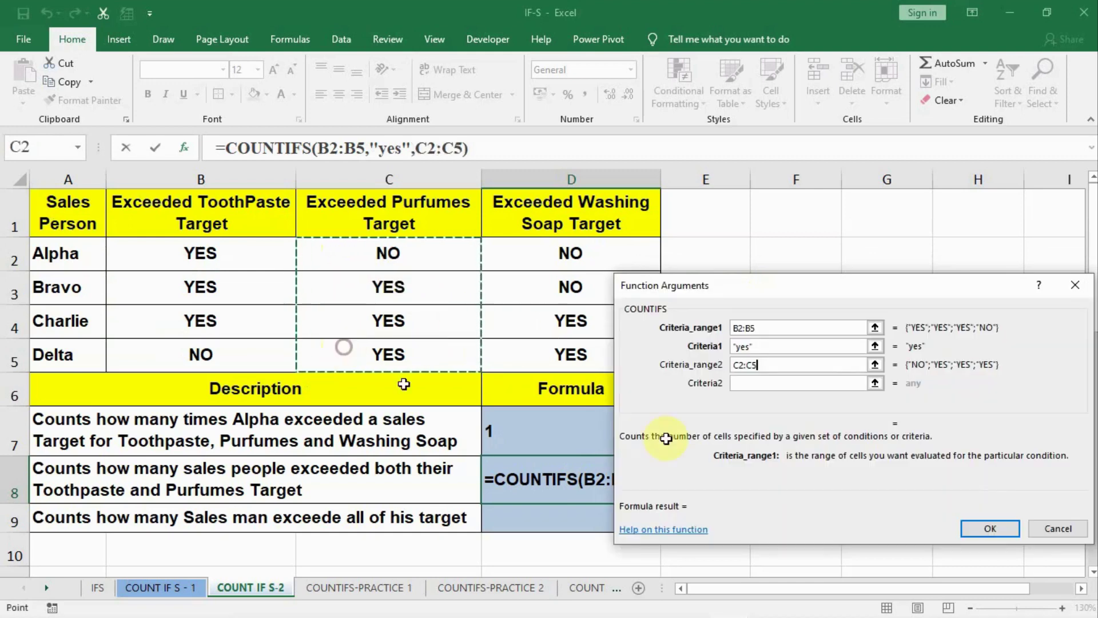
pyautogui.click(751, 386)
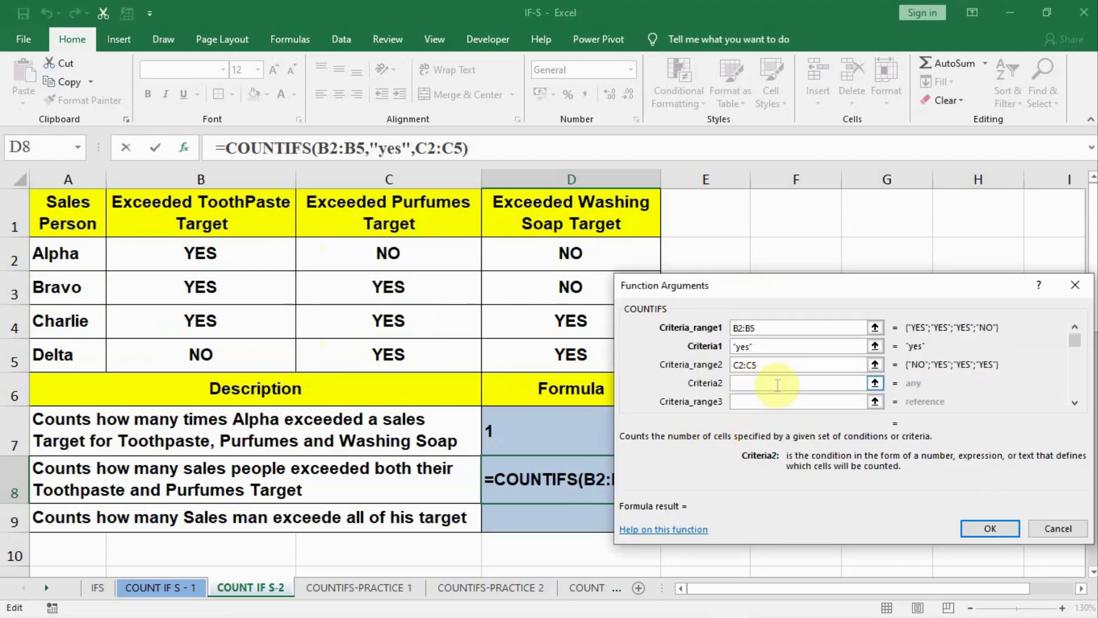
pyautogui.write('yes')
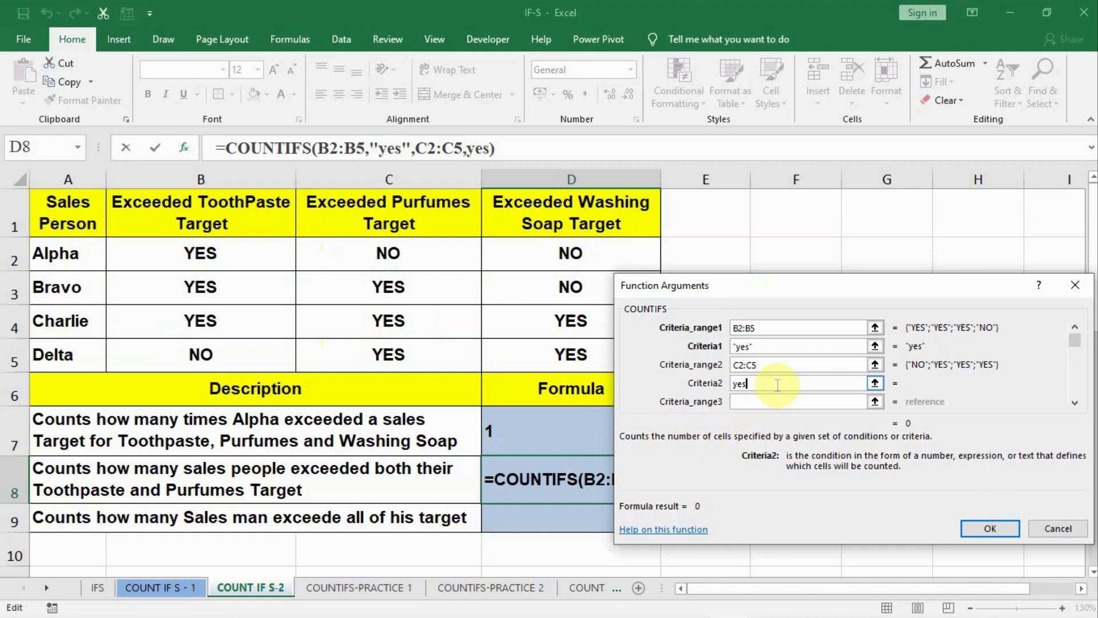
pyautogui.click(760, 400)
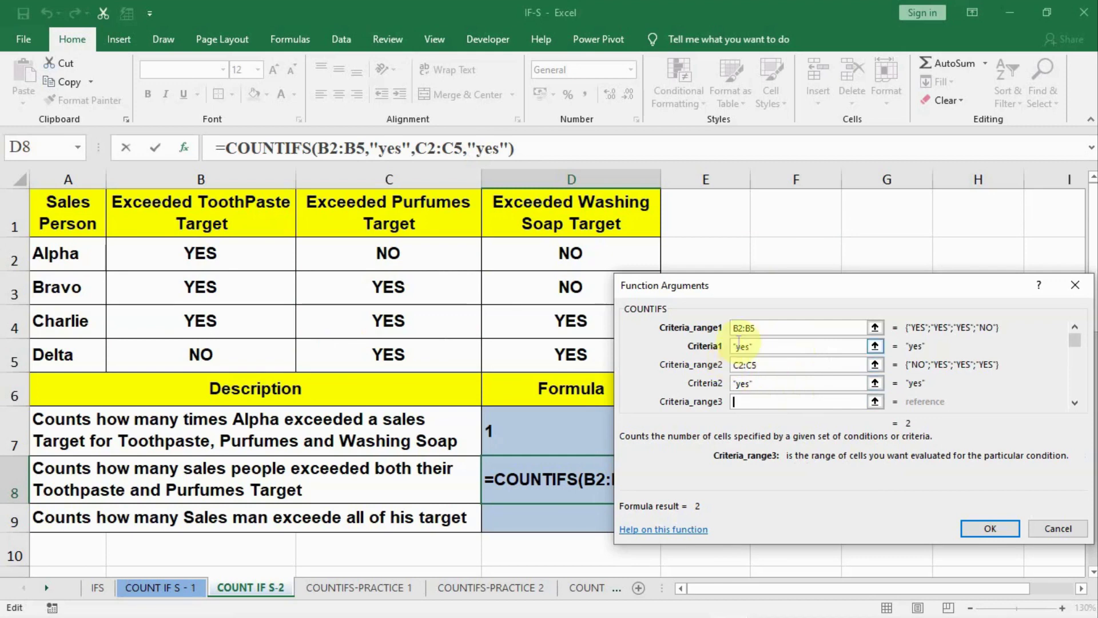
pyautogui.click(981, 536)
pyautogui.doubleClick(509, 482)
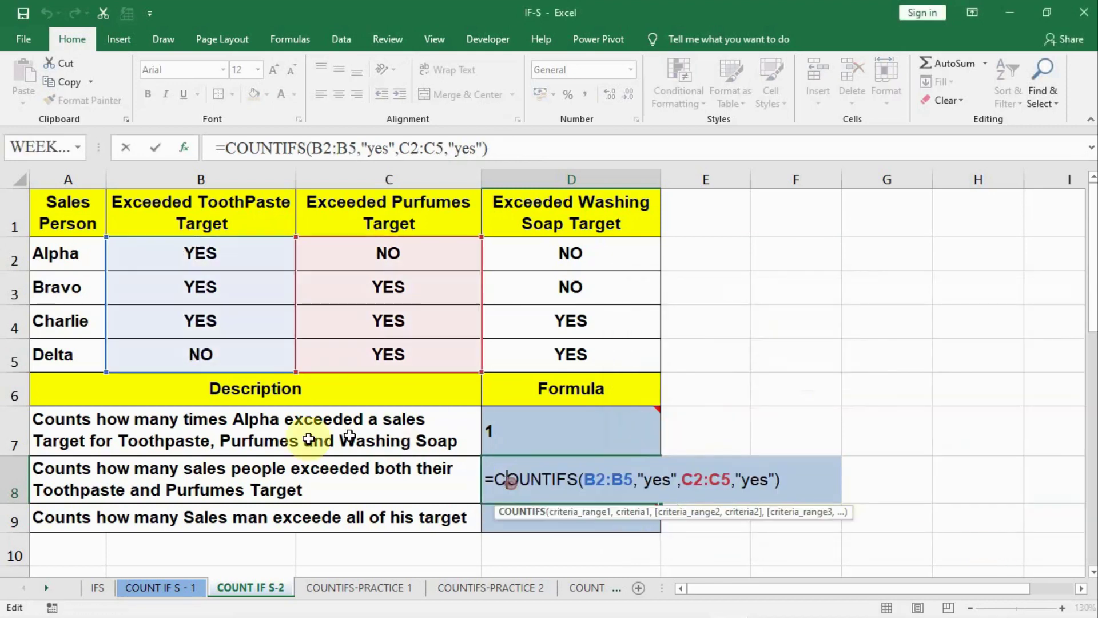
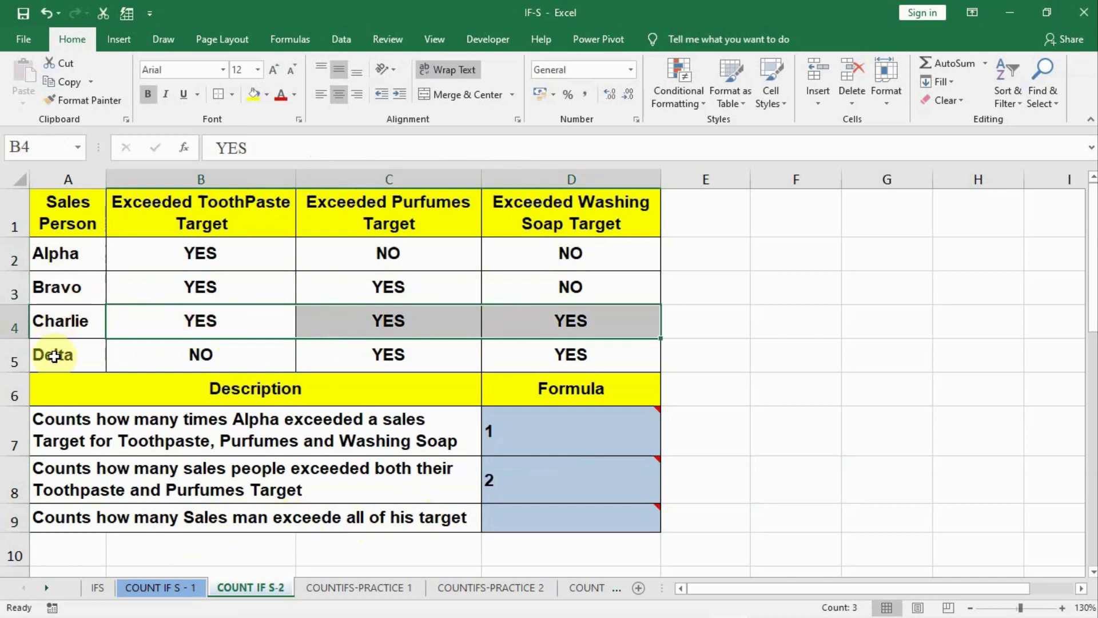
# Step: Check Charlie's Toothpaste, Purfumes and Washing Soap target results in row 4
pyautogui.click(354, 319)
pyautogui.click(12, 326)
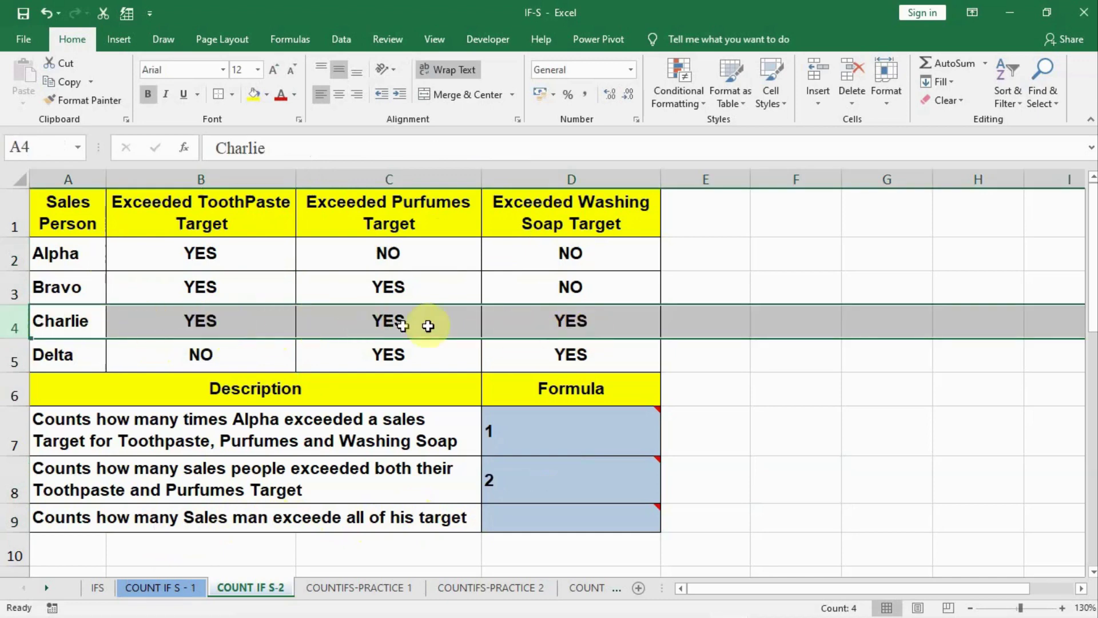
pyautogui.click(345, 330)
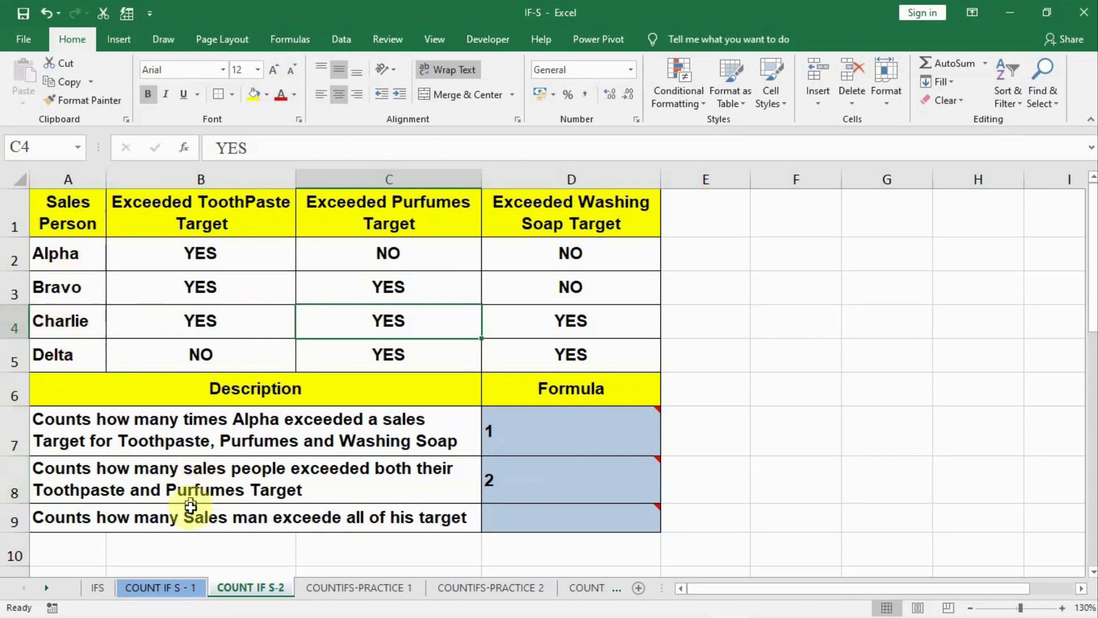
# Step: Start a COUNTIFS formula in D9 with B2:B5 equal to "YES" as its first condition, using the function arguments
pyautogui.click(304, 516)
pyautogui.press('Right')
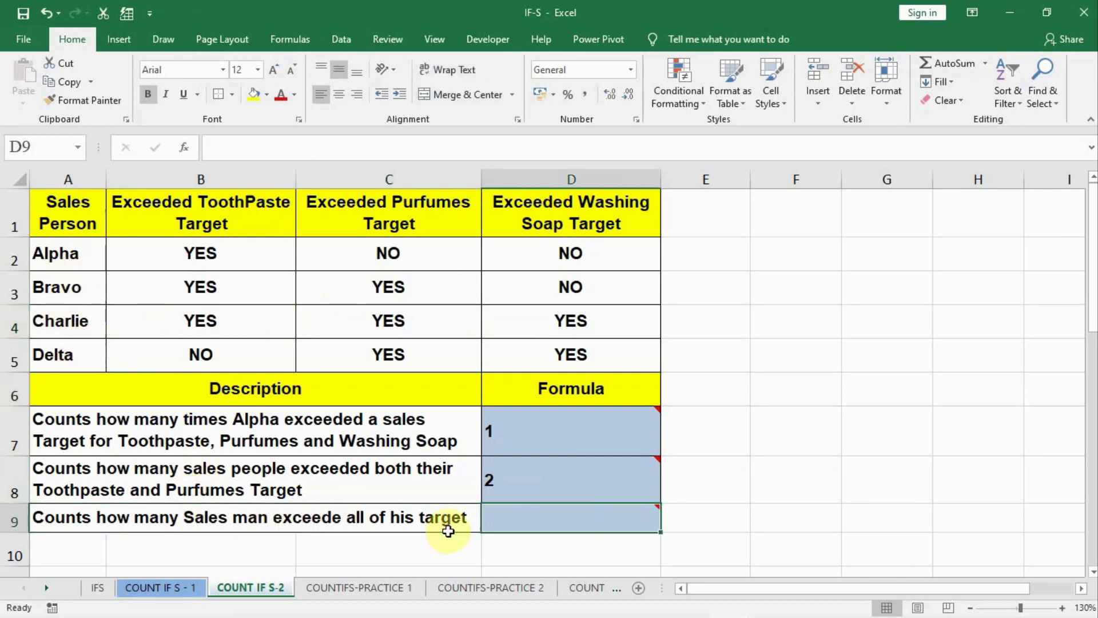
pyautogui.write('=COUNTIFS')
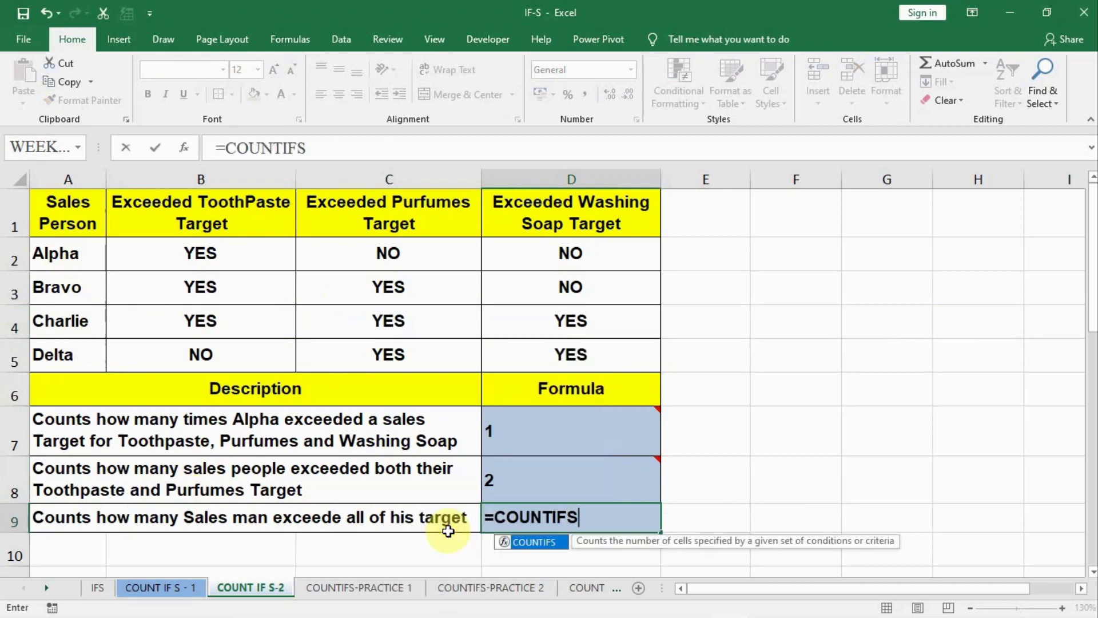
pyautogui.write('(')
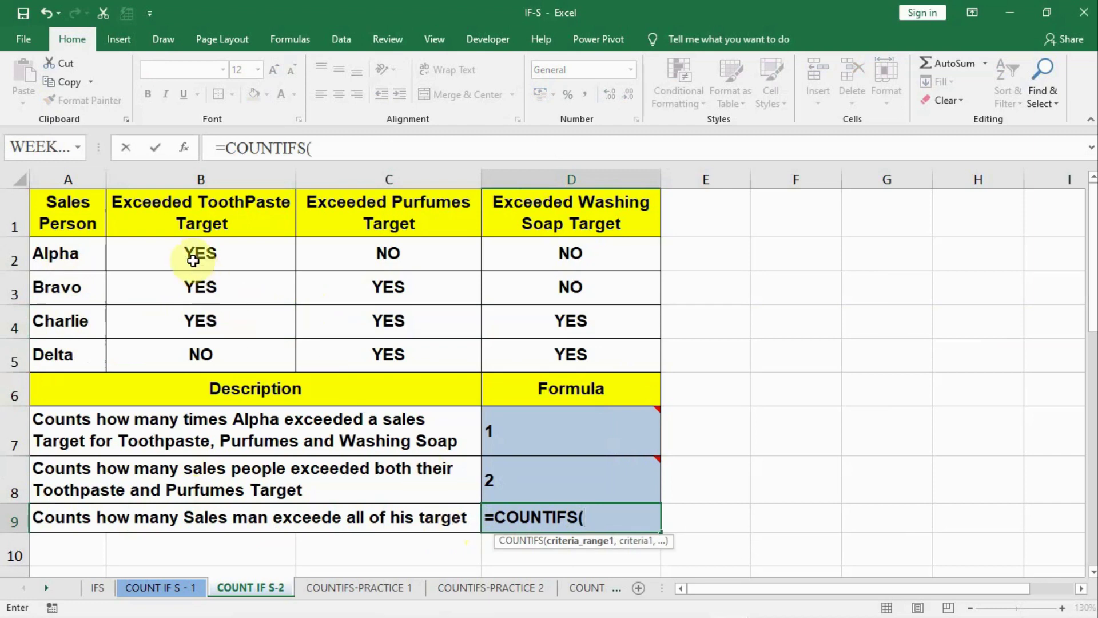
pyautogui.click(184, 149)
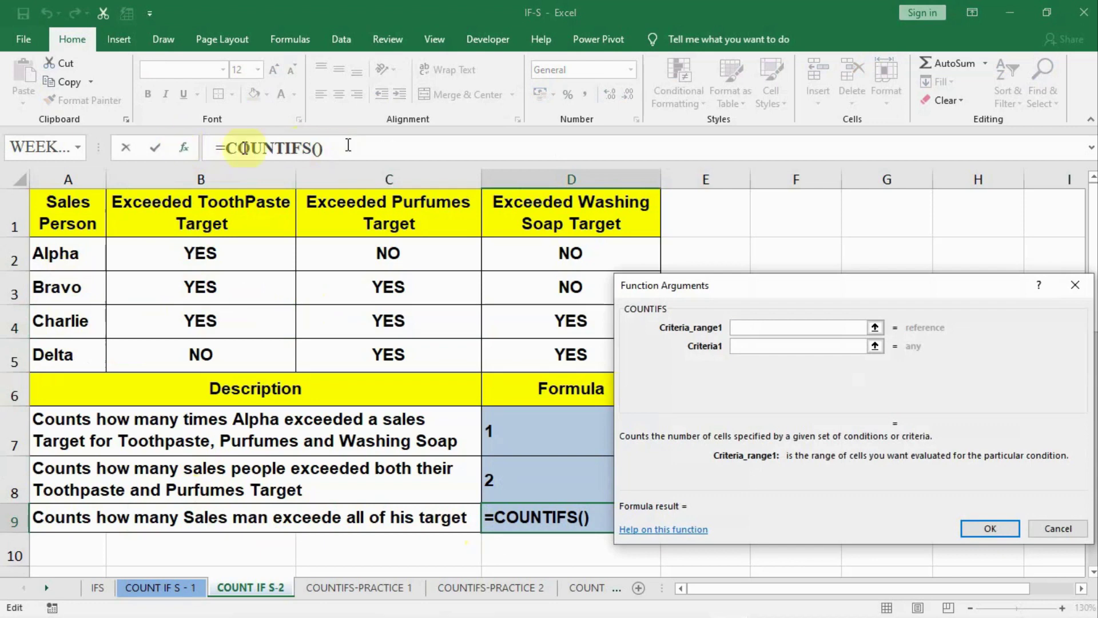
pyautogui.moveTo(788, 289); pyautogui.dragTo(807, 229)
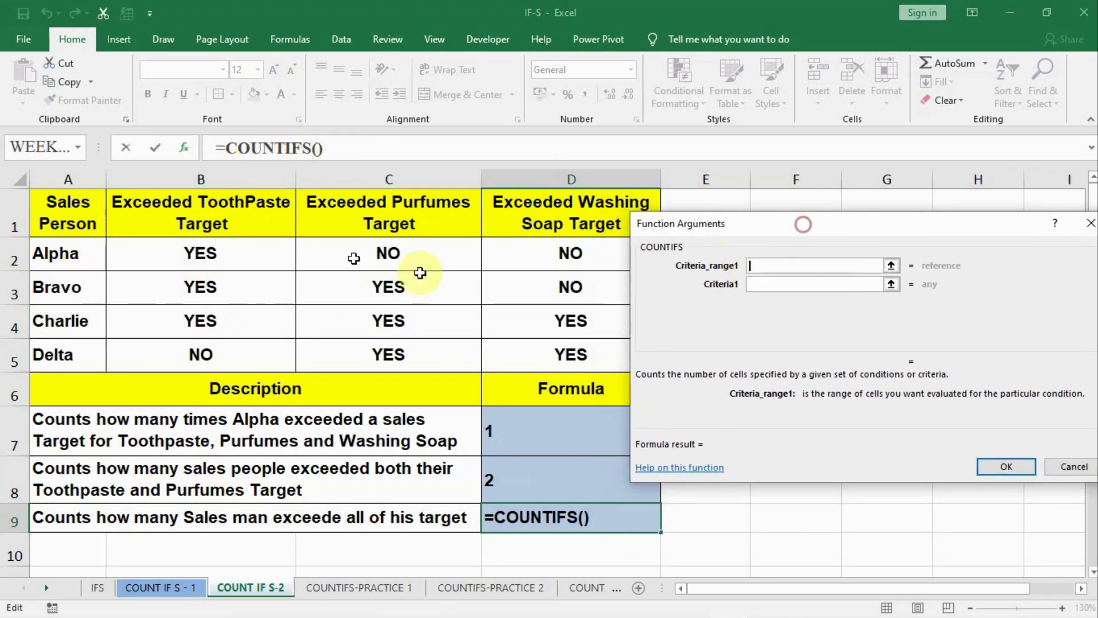
pyautogui.moveTo(231, 243); pyautogui.dragTo(229, 355)
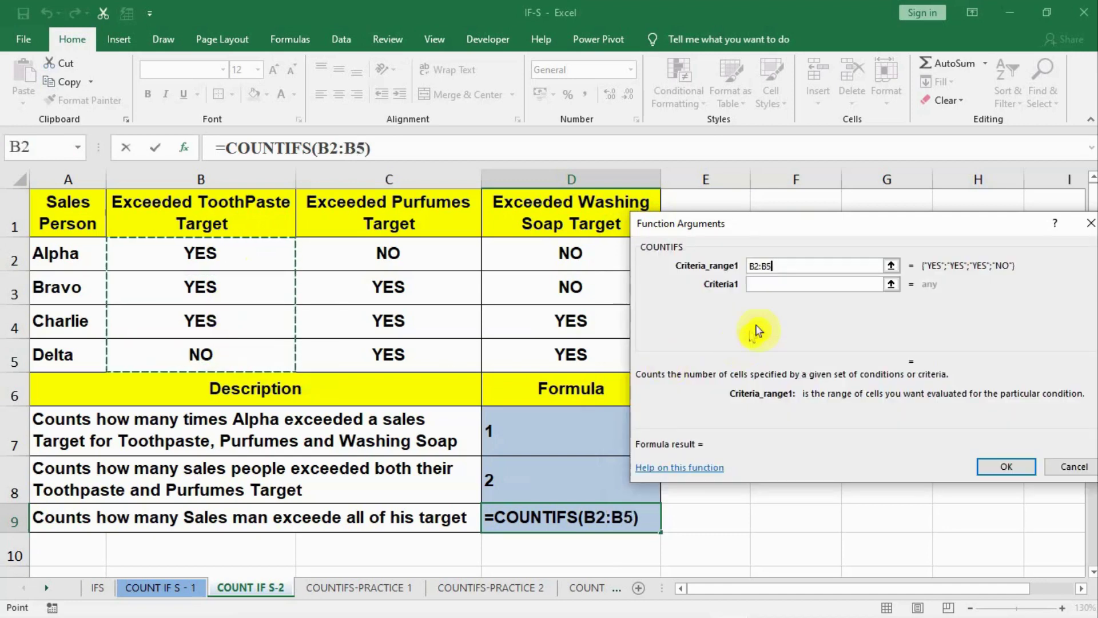
pyautogui.click(769, 286)
pyautogui.write('YES')
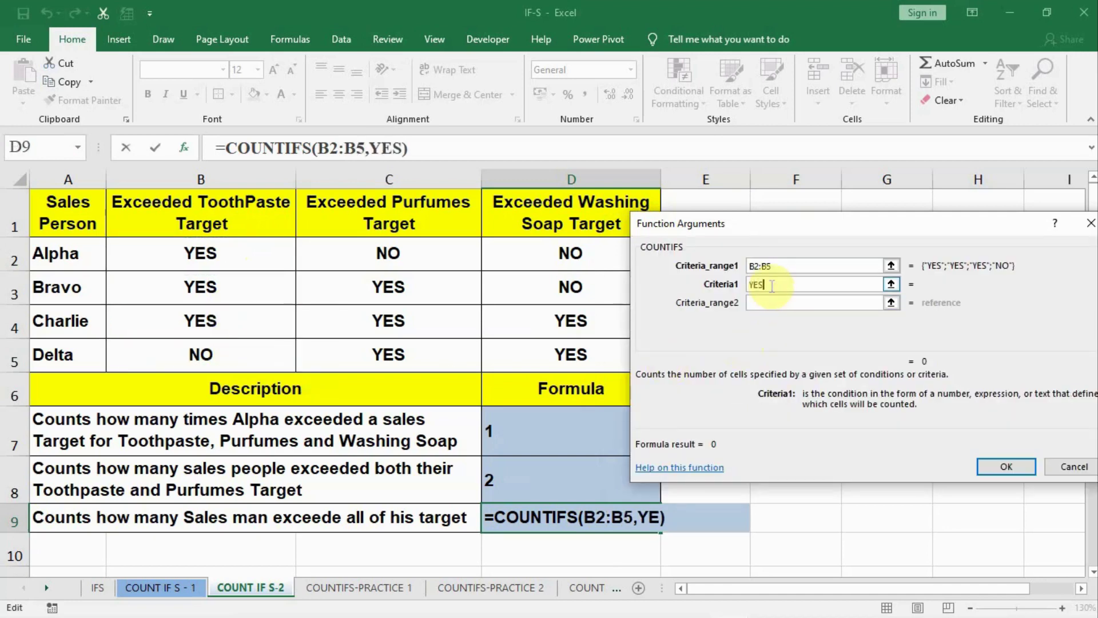
# Step: Add C2:C5 equal to "YES" as the second condition of the D9 formula
pyautogui.click(809, 302)
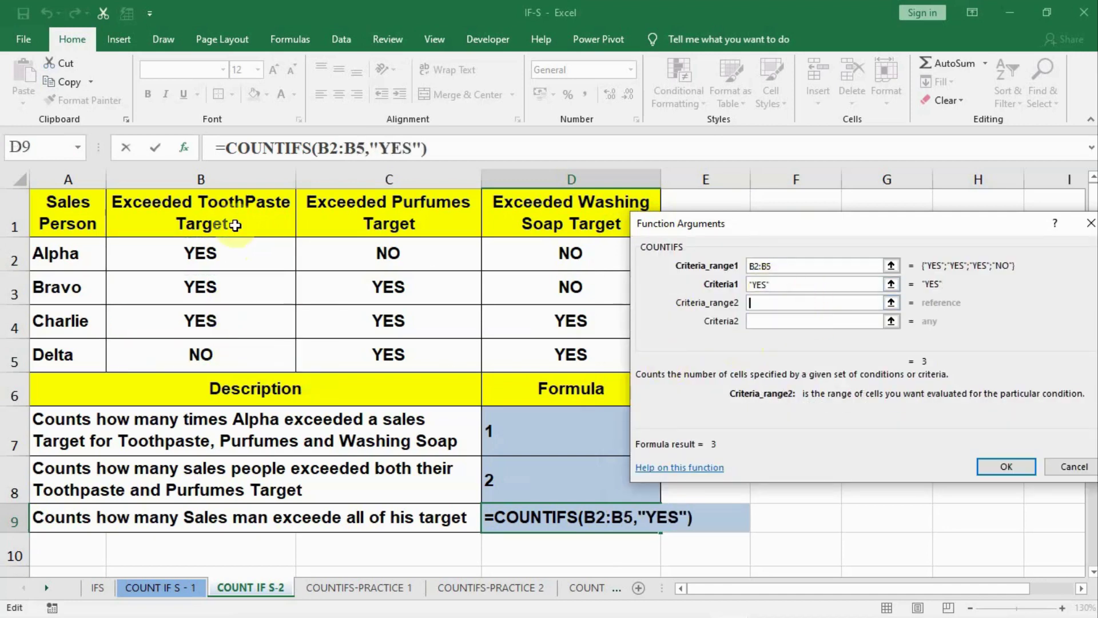
pyautogui.moveTo(362, 249); pyautogui.dragTo(363, 348)
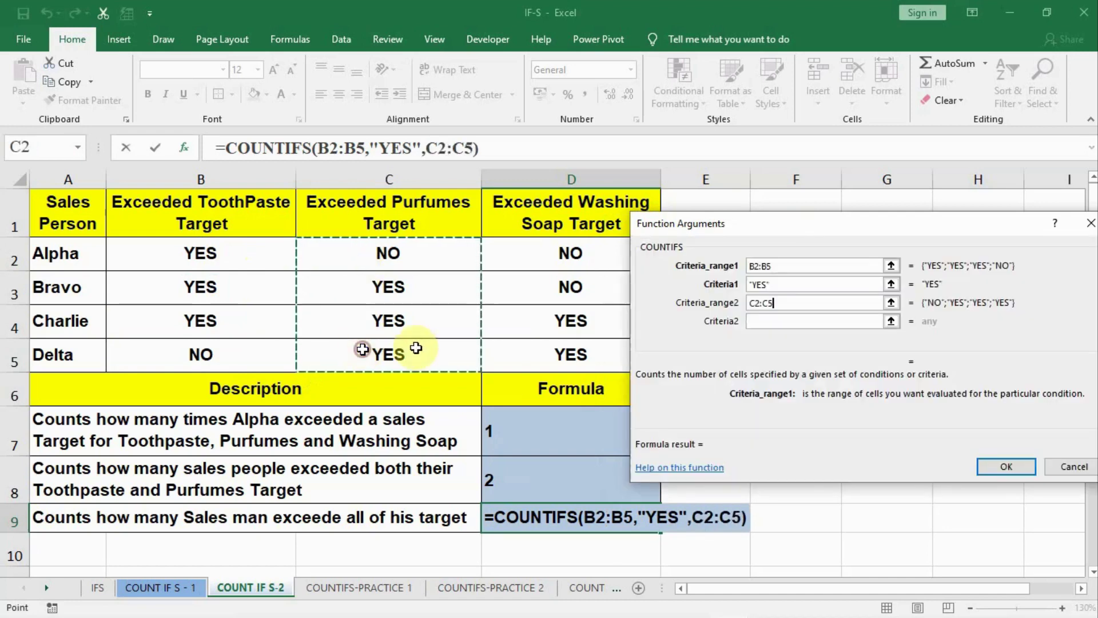
pyautogui.click(809, 321)
pyautogui.write('YES')
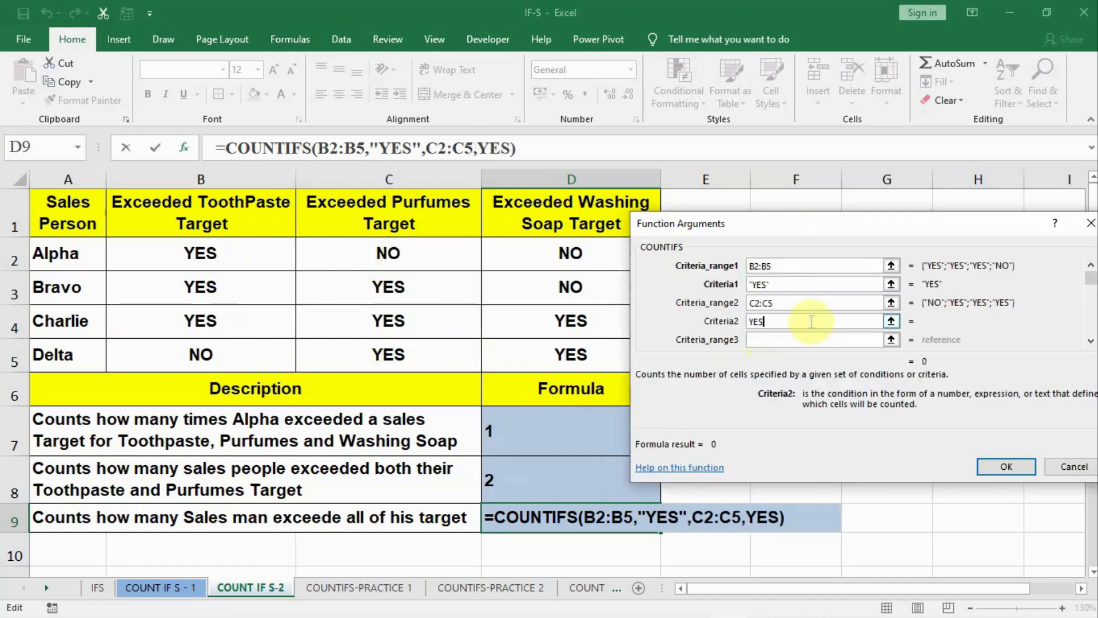
# Step: Complete the D9 formula with D2:D5 equal to "YES" as the third condition and check it against Charlie's row
pyautogui.click(788, 343)
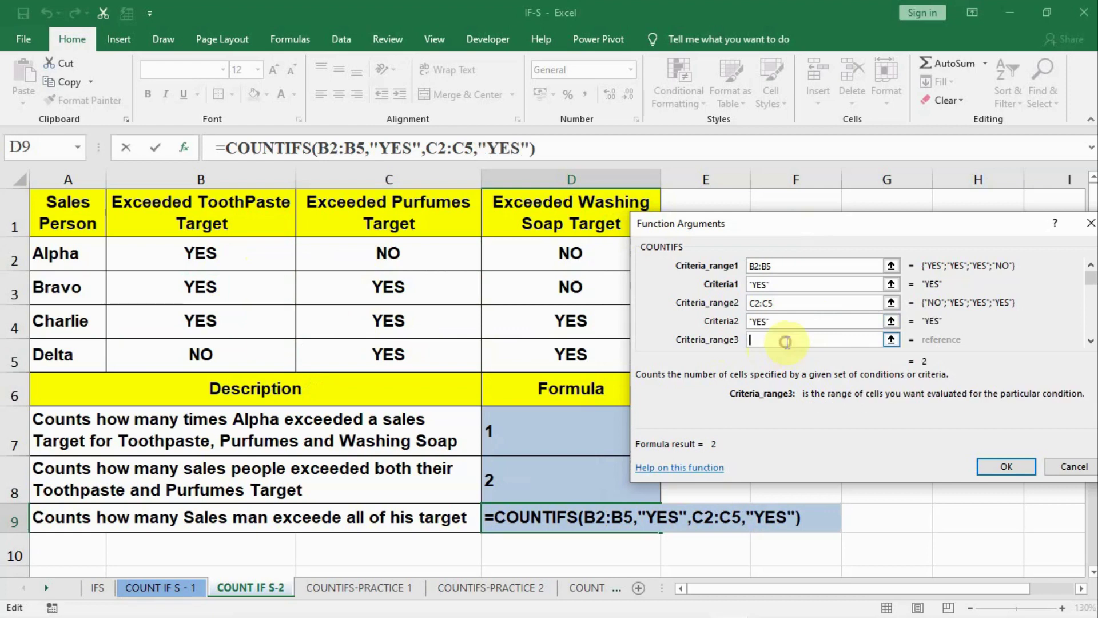
pyautogui.click(556, 247)
pyautogui.moveTo(557, 300); pyautogui.dragTo(556, 342)
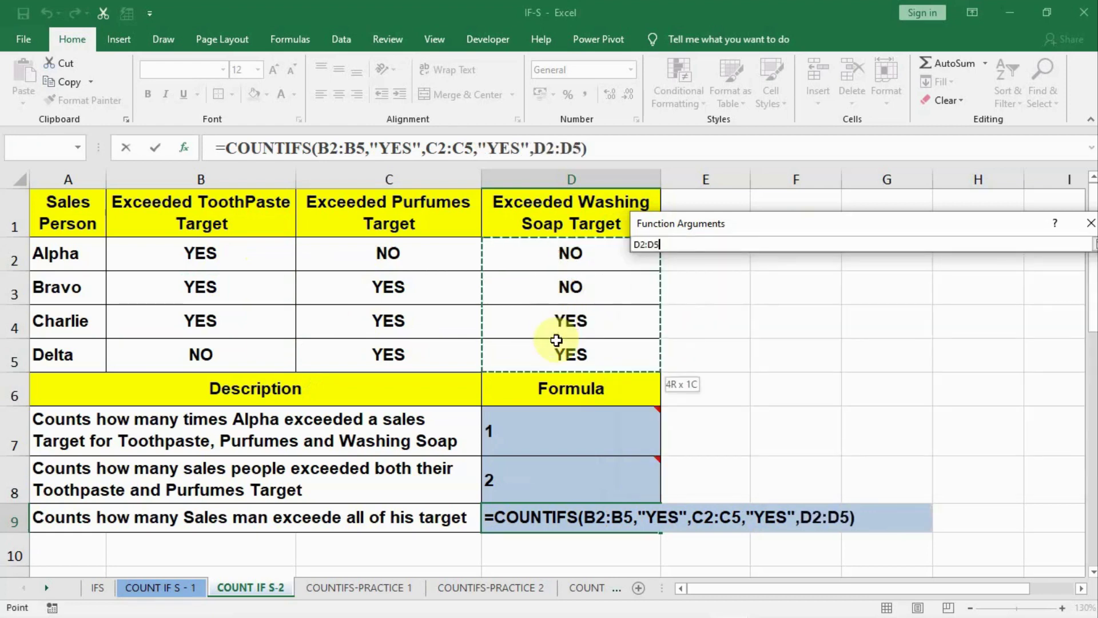
pyautogui.click(1091, 340)
pyautogui.click(1090, 340)
pyautogui.click(797, 321)
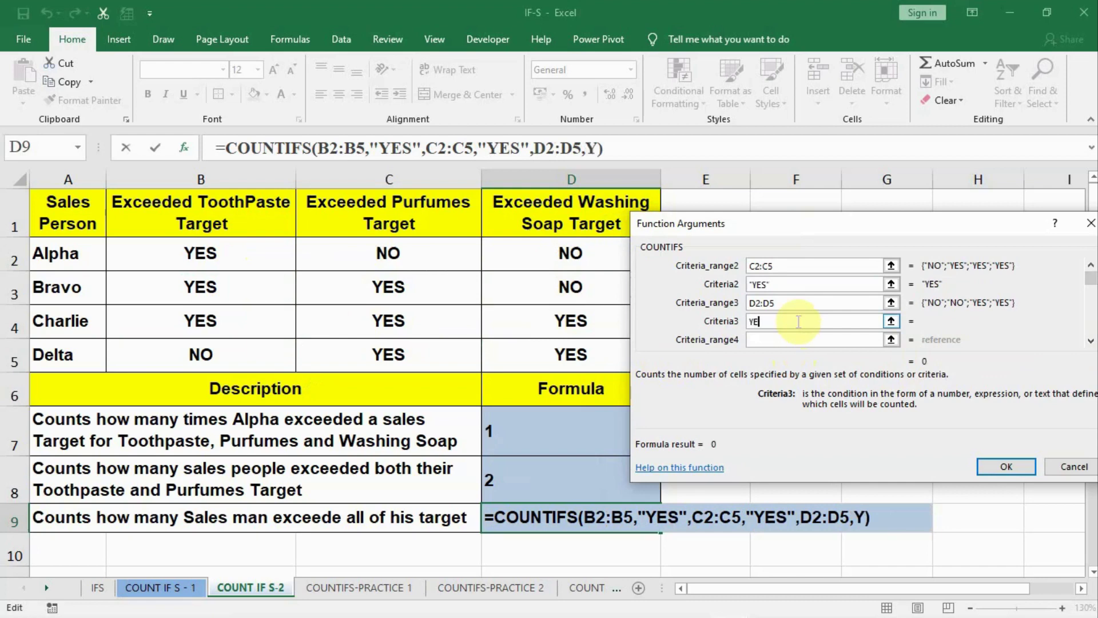
pyautogui.click(788, 338)
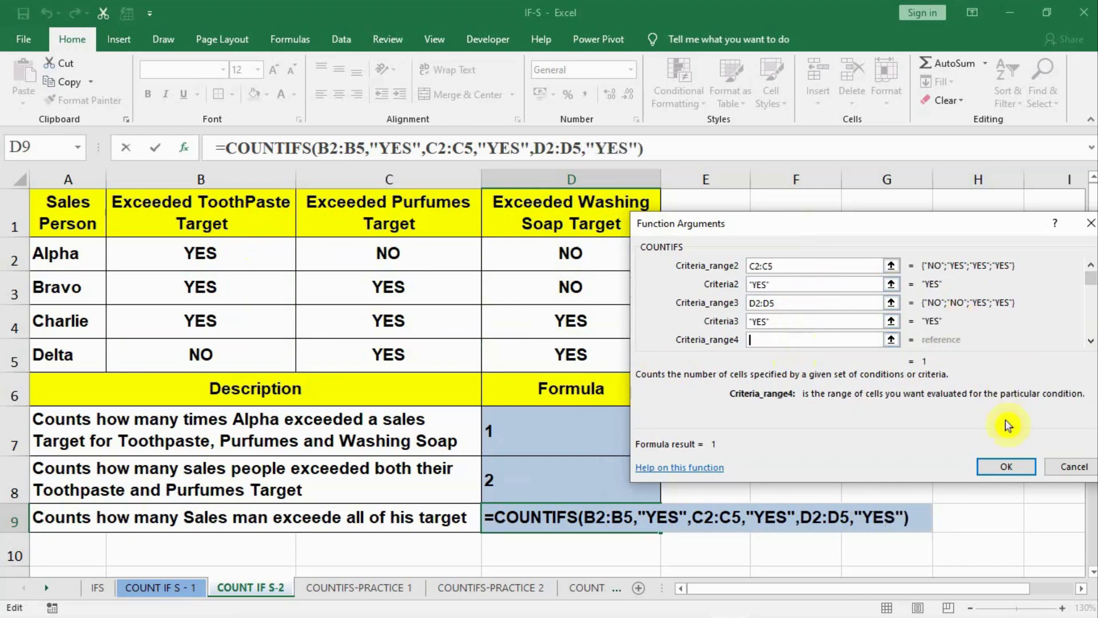
pyautogui.click(996, 467)
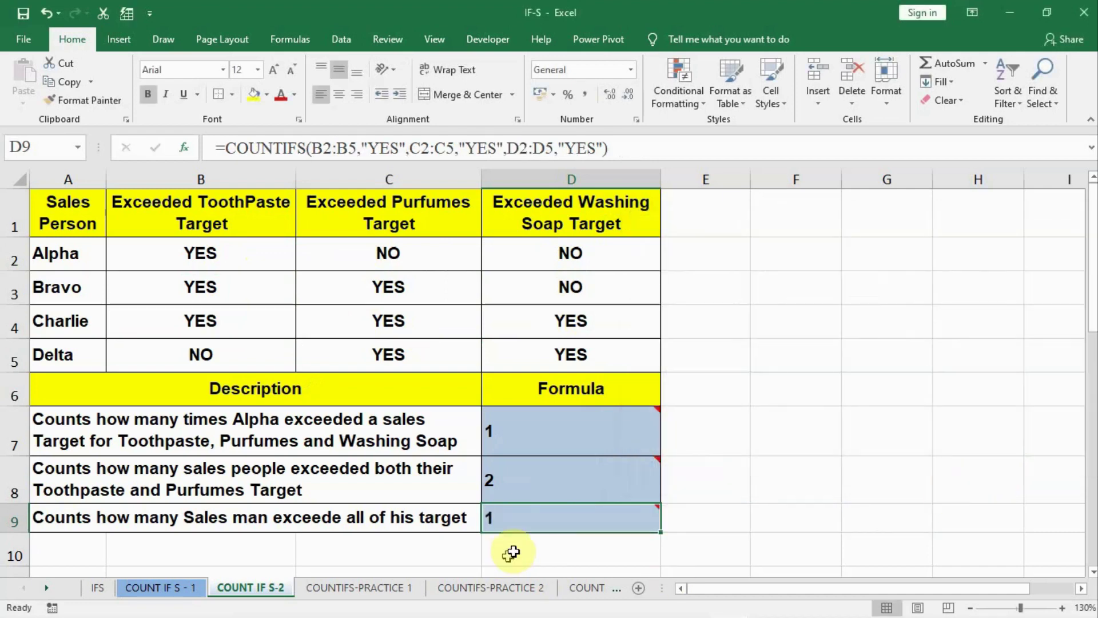
pyautogui.click(11, 321)
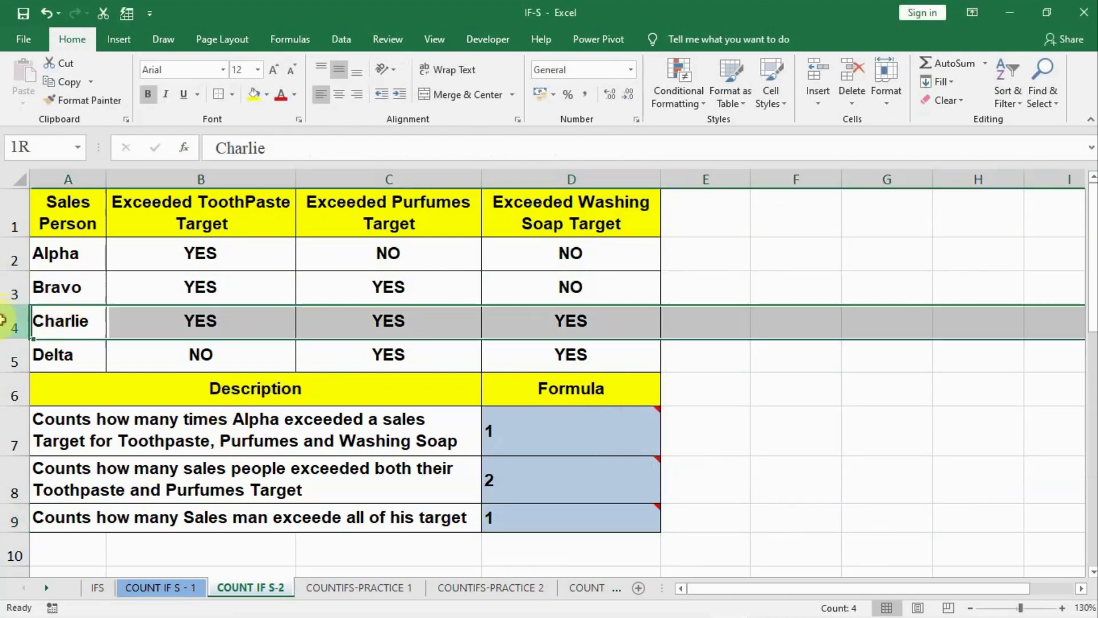